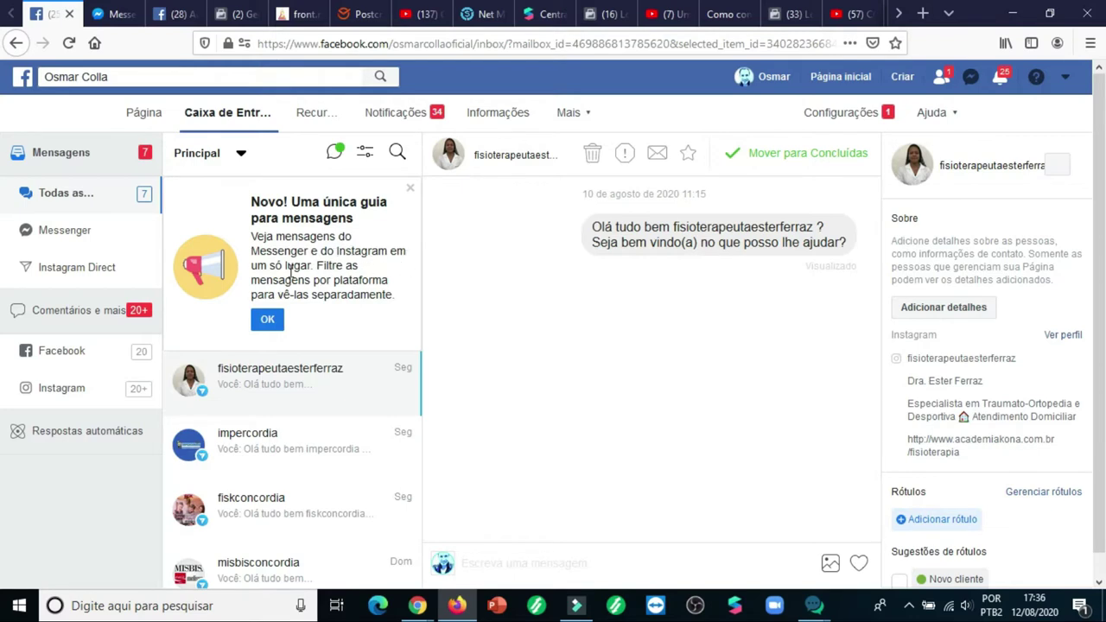
Step: Dismiss the notice about the unified message inbox and view the Messenger and Instagram Direct conversations
{"action": "left_click", "coordinate": [267, 320]}
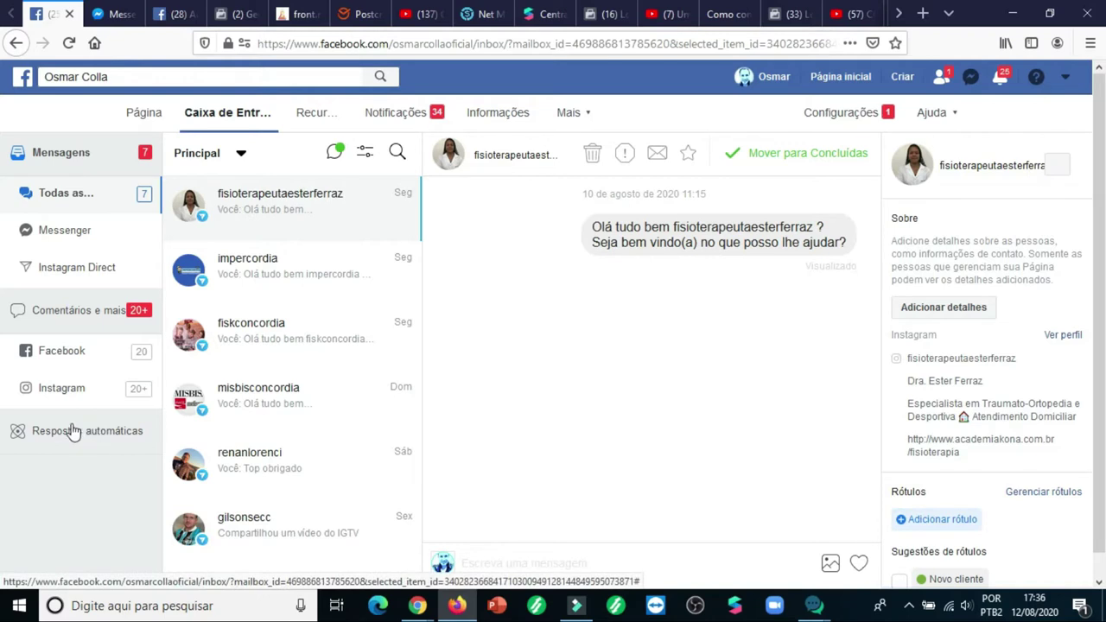
{"action": "left_click", "coordinate": [69, 233]}
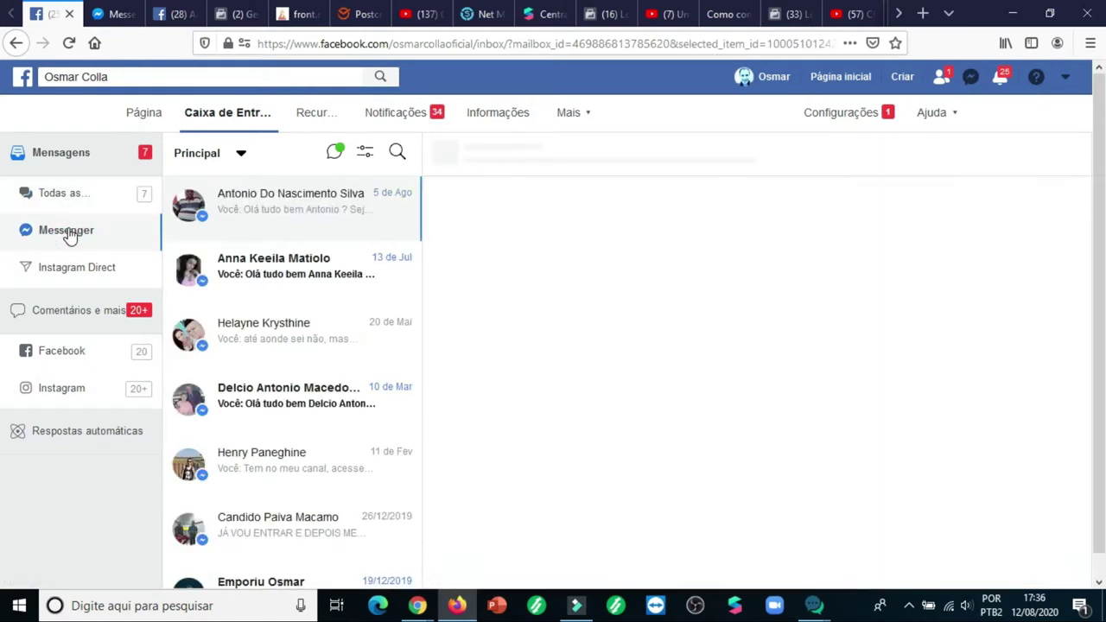
{"action": "left_click", "coordinate": [84, 272]}
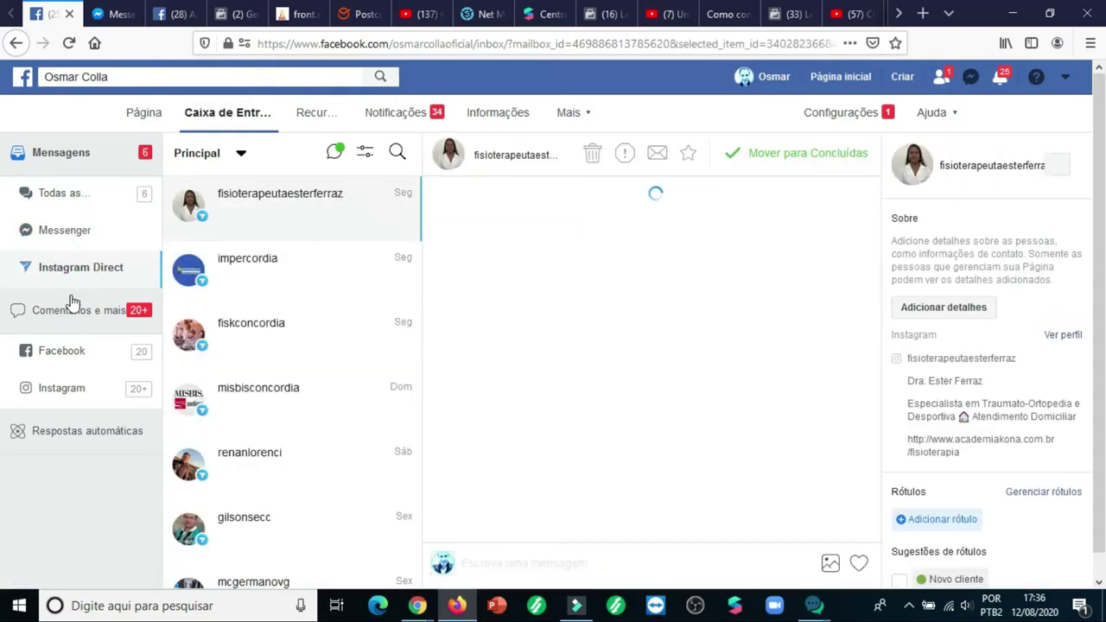
Step: View the comments on the Page's Facebook and Instagram posts from the inbox
{"action": "left_click", "coordinate": [53, 351]}
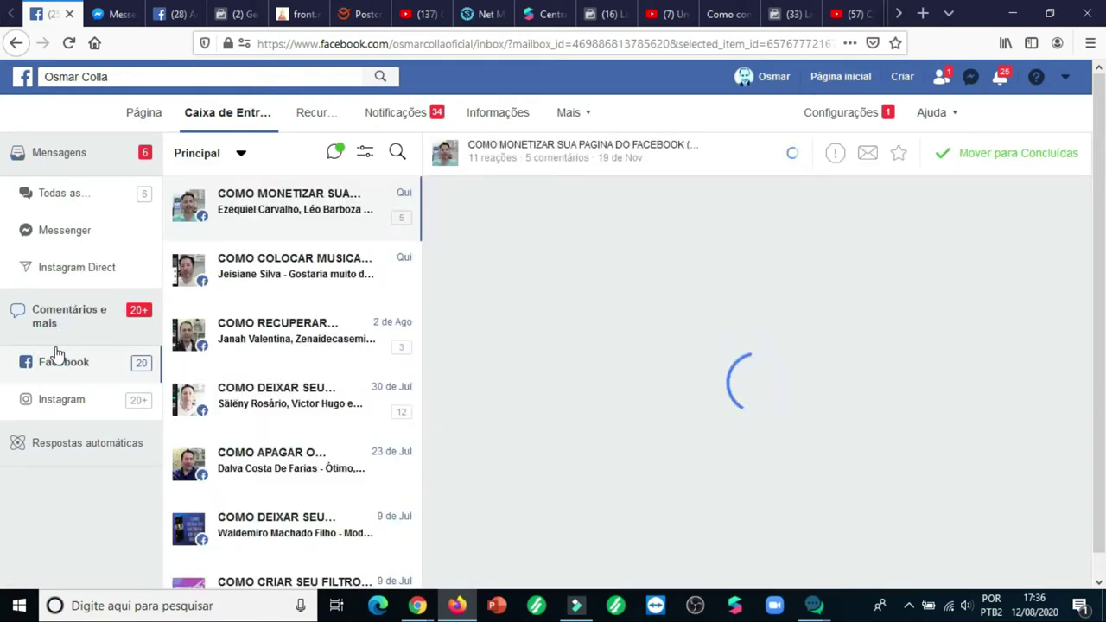
{"action": "left_click", "coordinate": [56, 402]}
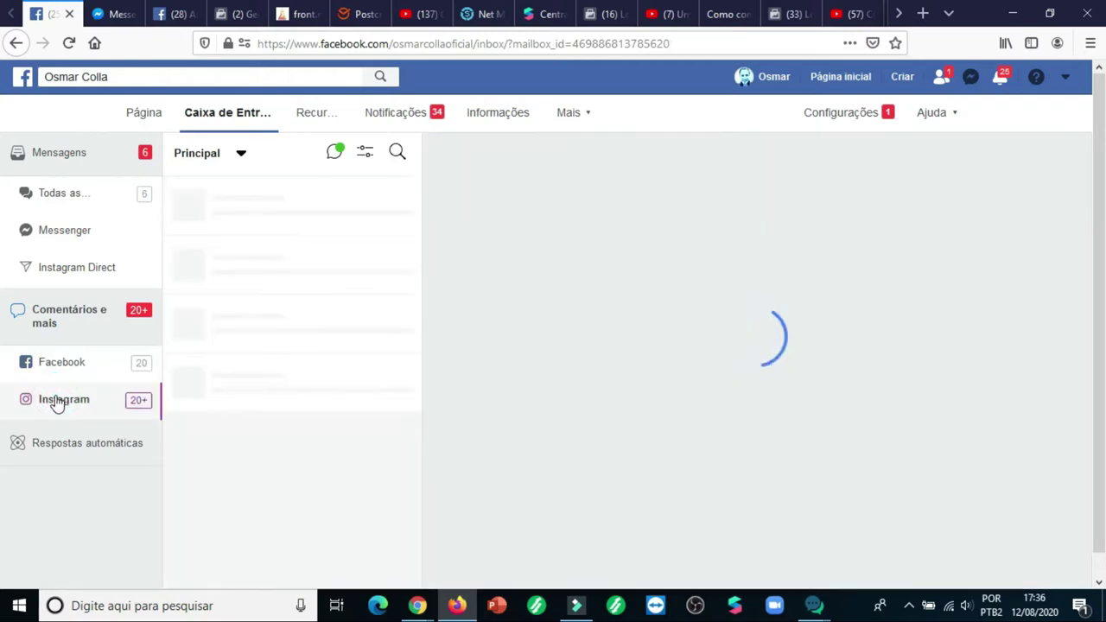
{"action": "left_click", "coordinate": [62, 363]}
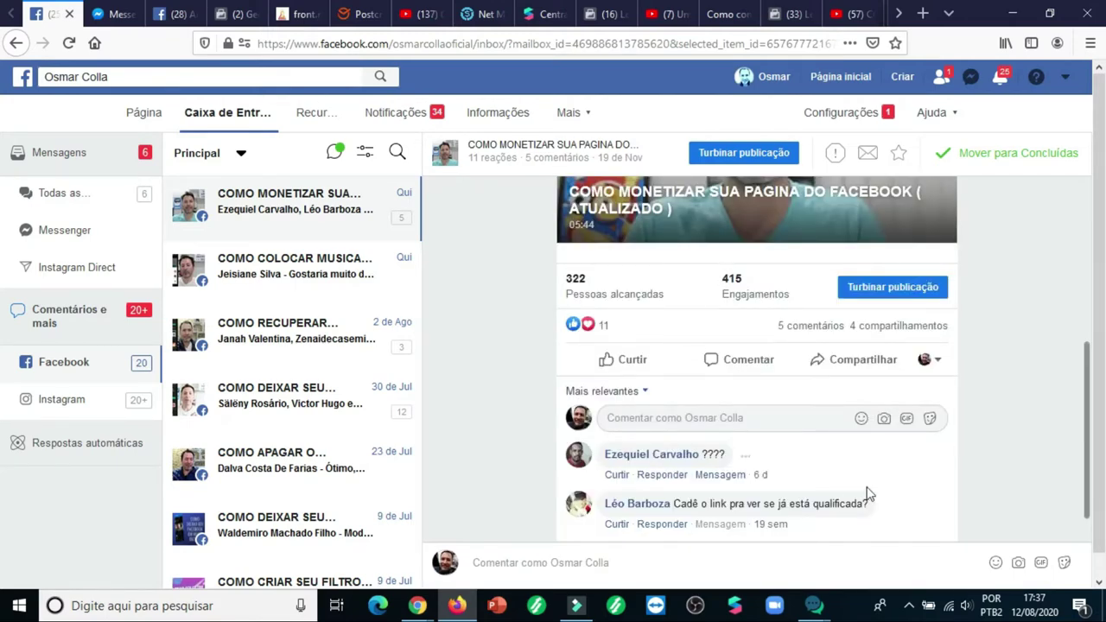
{"action": "left_click", "coordinate": [55, 400]}
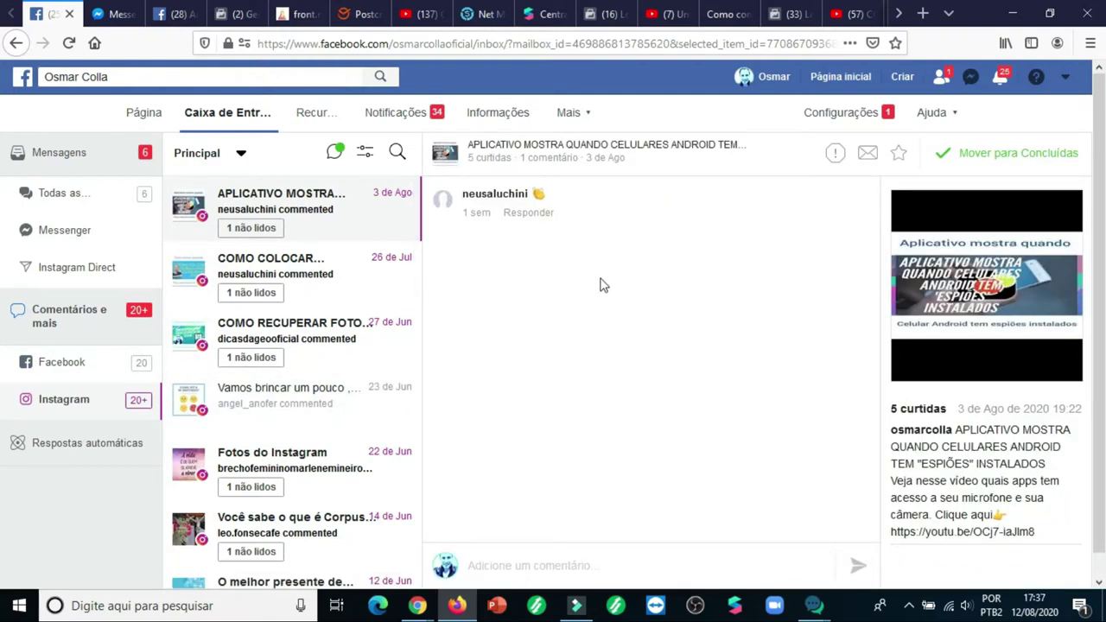
Step: Open the instant reply (Resposta instantânea) from the automated responses for editing
{"action": "left_click", "coordinate": [67, 443]}
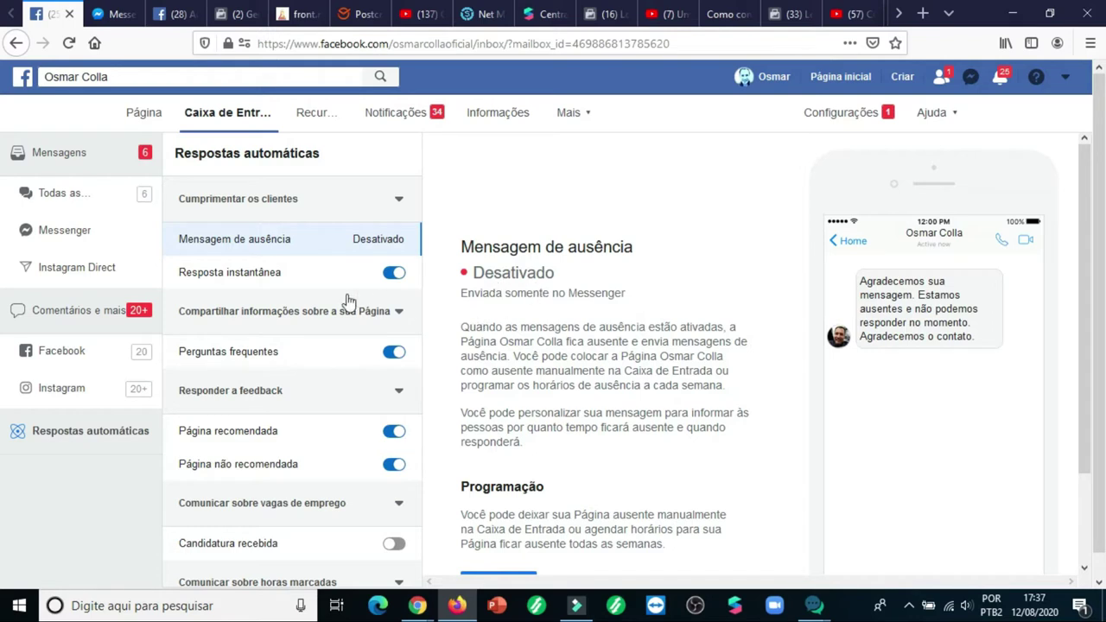
{"action": "left_click", "coordinate": [259, 273]}
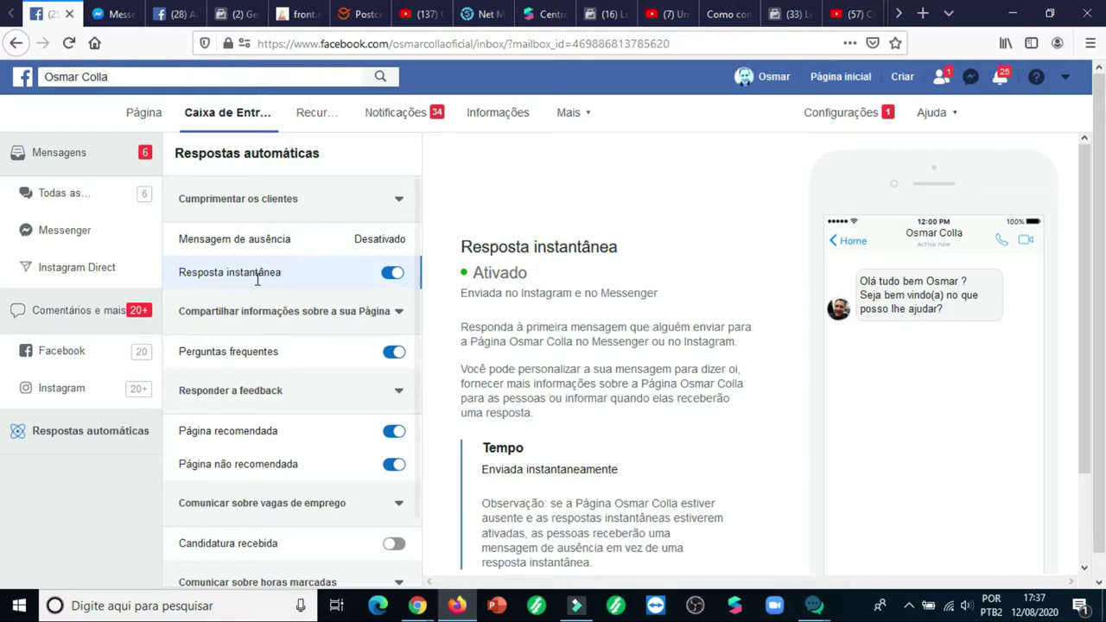
{"action": "scroll", "coordinate": [656, 346], "scroll_direction": "down", "scroll_amount": 2}
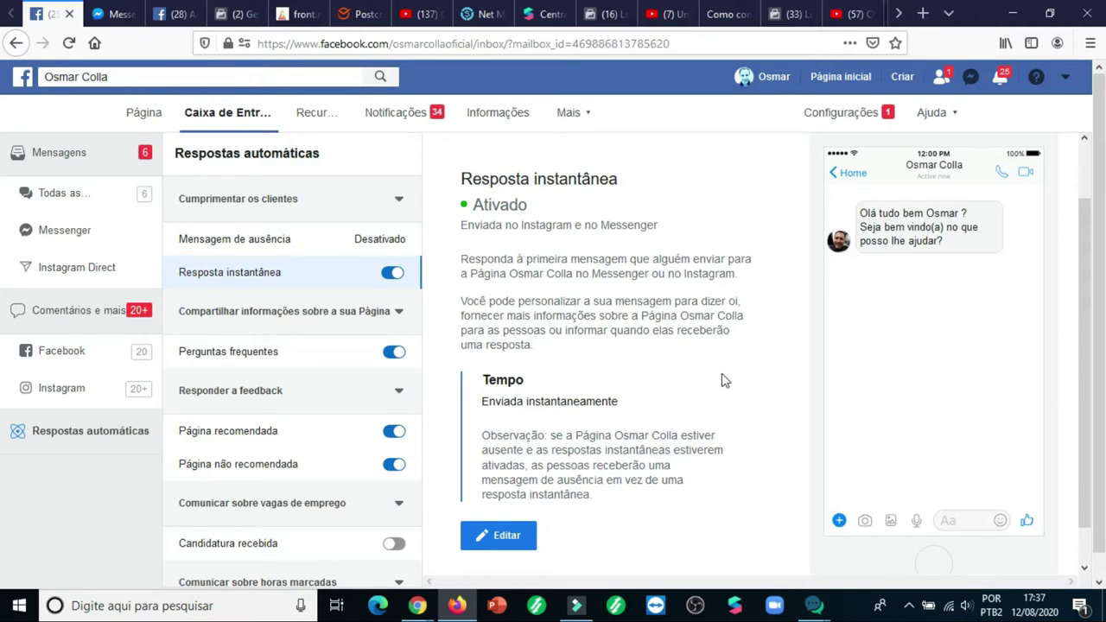
{"action": "left_click", "coordinate": [506, 536]}
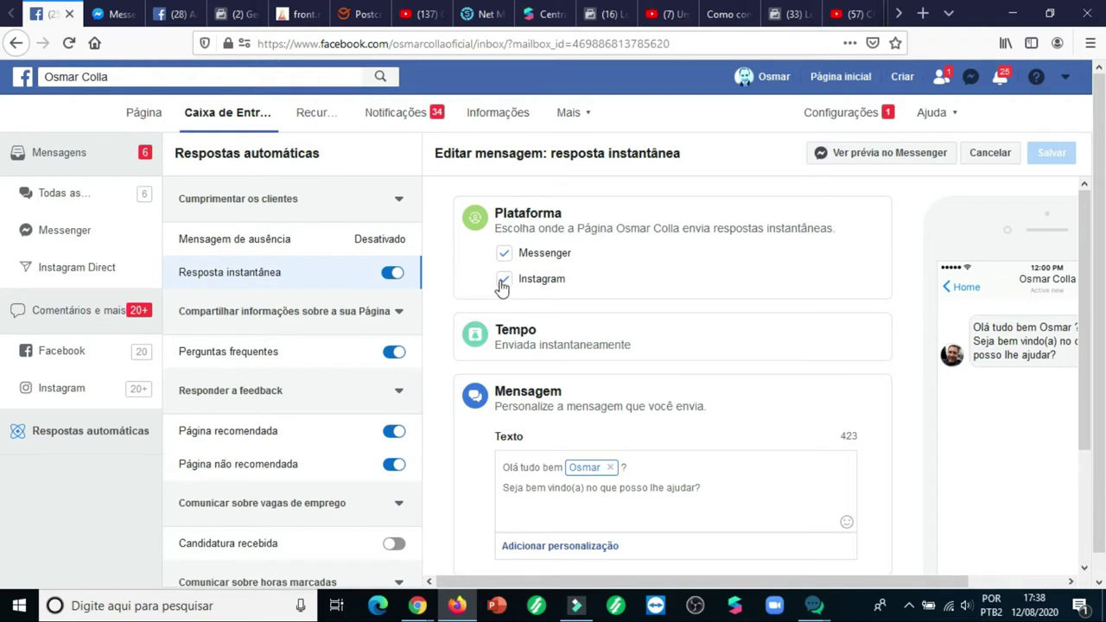
Step: Review the instant reply's message text and the personalization options available for it
{"action": "scroll", "coordinate": [672, 354], "scroll_direction": "down", "scroll_amount": 3}
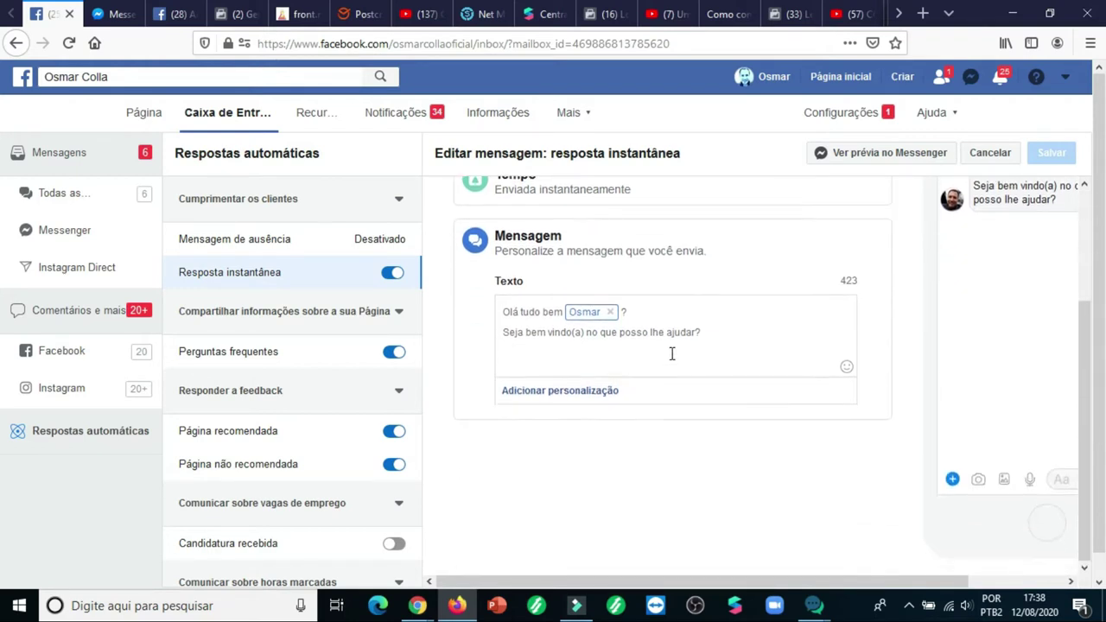
{"action": "left_click", "coordinate": [521, 332]}
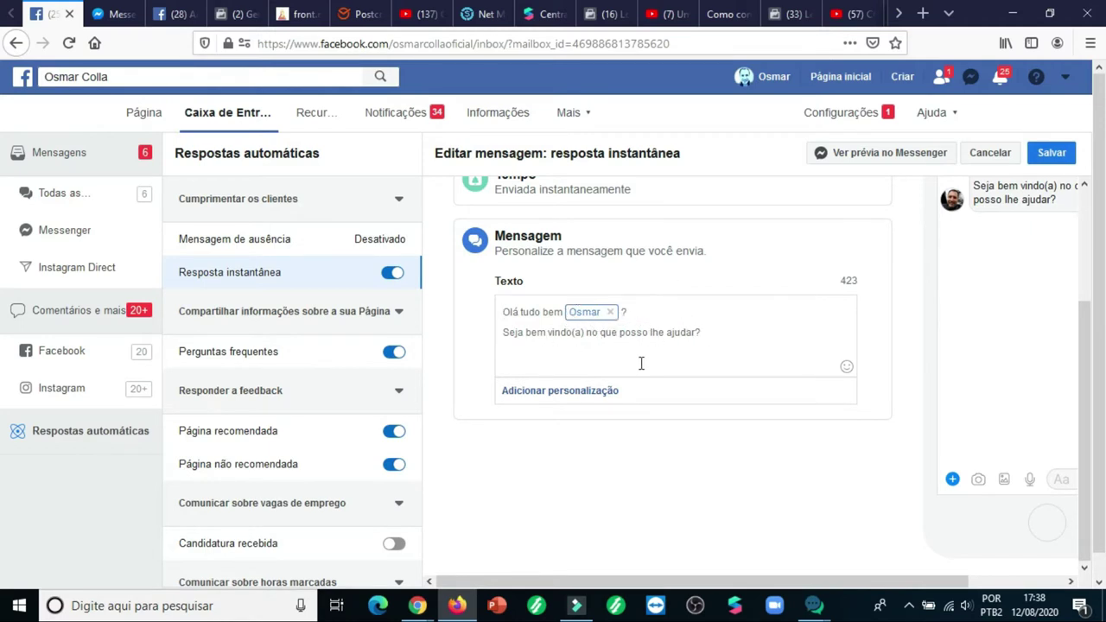
{"action": "left_click", "coordinate": [590, 396]}
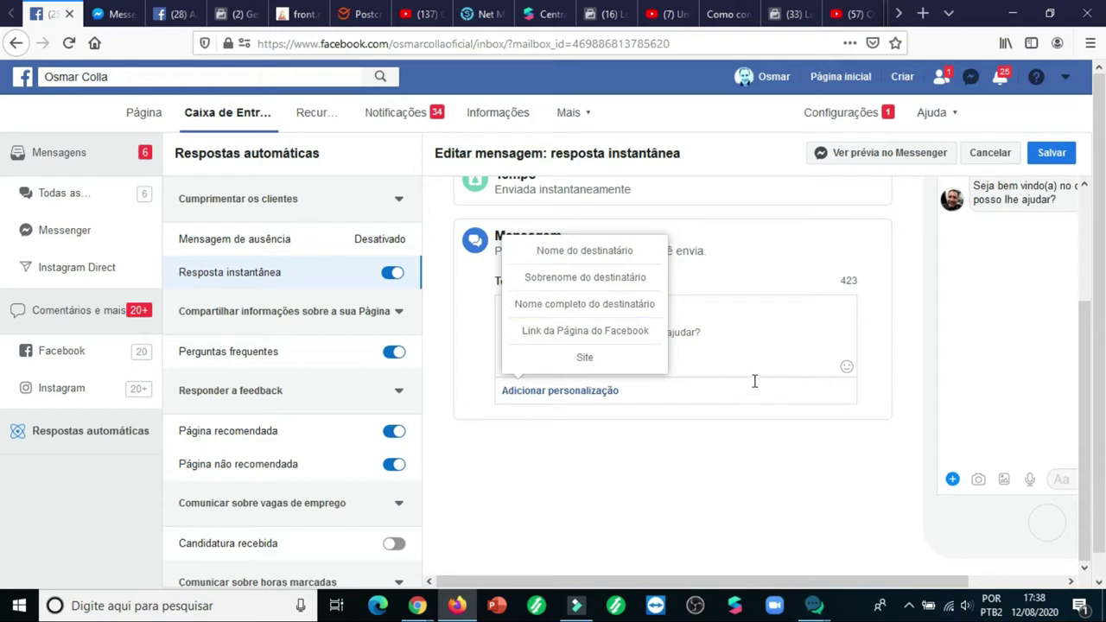
{"action": "left_click", "coordinate": [717, 399]}
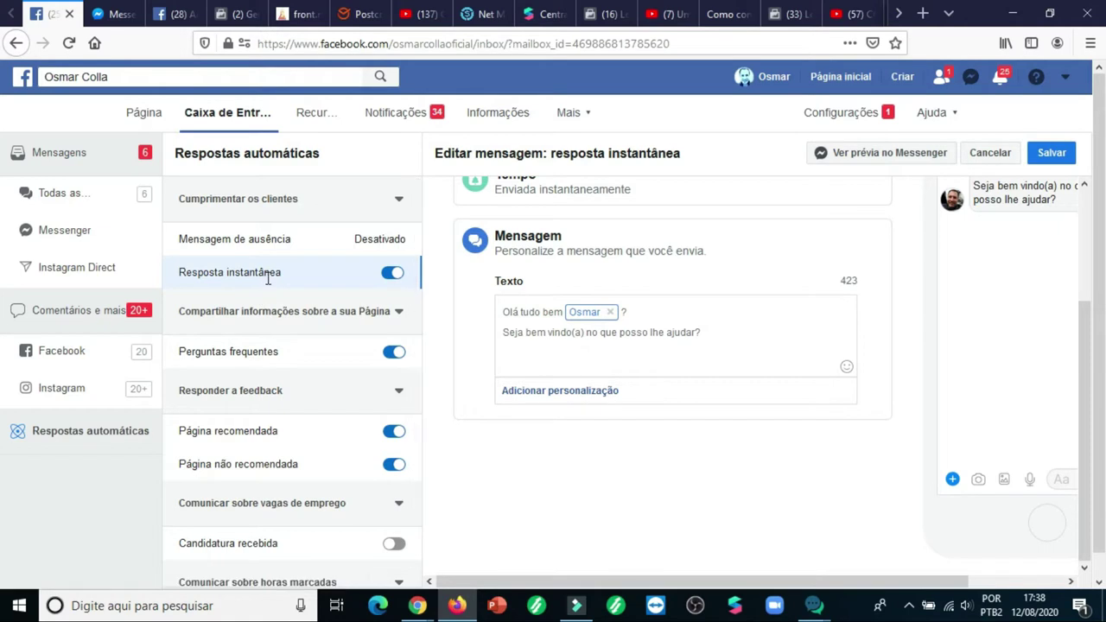
Step: Switch to the frequently asked questions (Perguntas frequentes) automated response and open it for editing
{"action": "left_click", "coordinate": [243, 350]}
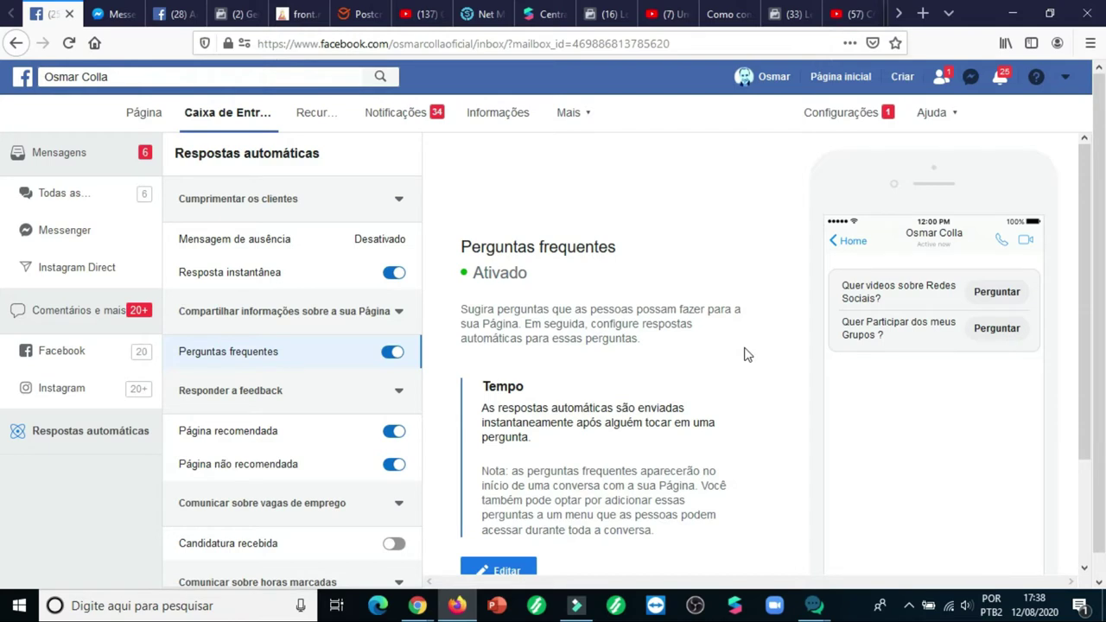
{"action": "scroll", "coordinate": [748, 354], "scroll_direction": "down", "scroll_amount": 3}
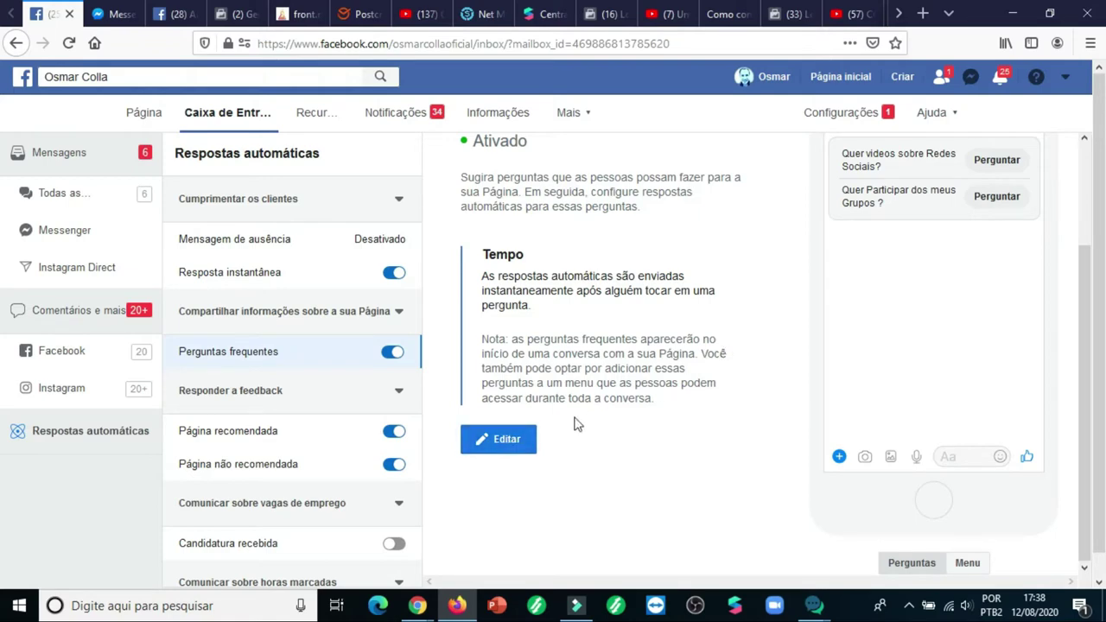
{"action": "left_click", "coordinate": [508, 440]}
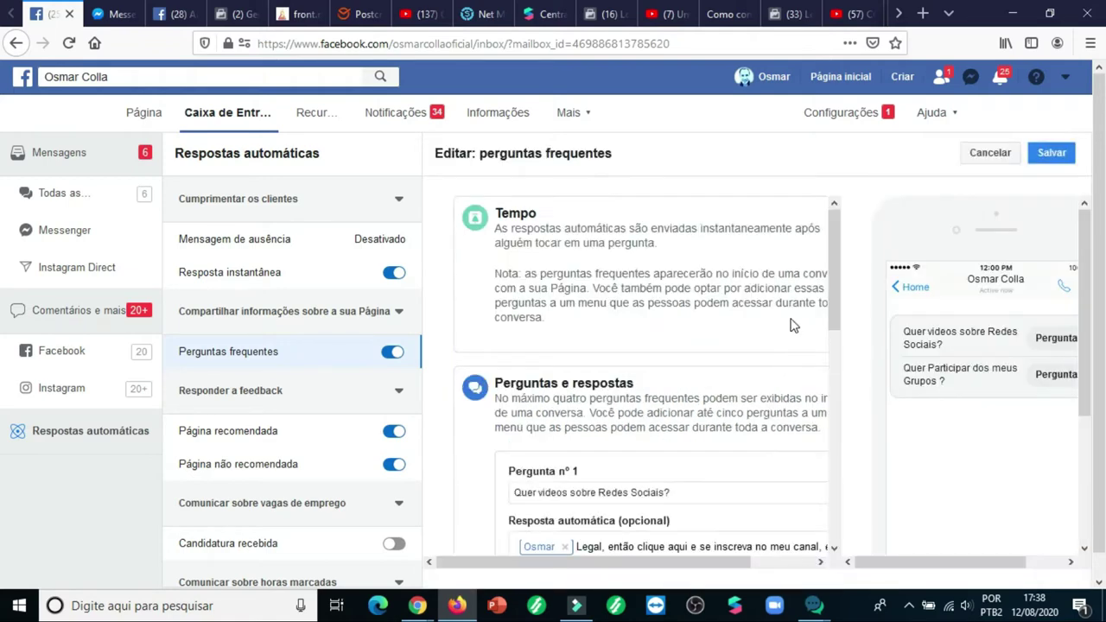
Step: Examine the existing questions 1 and 2 with their automatic answers, including the group links
{"action": "scroll", "coordinate": [678, 296], "scroll_direction": "down", "scroll_amount": 3}
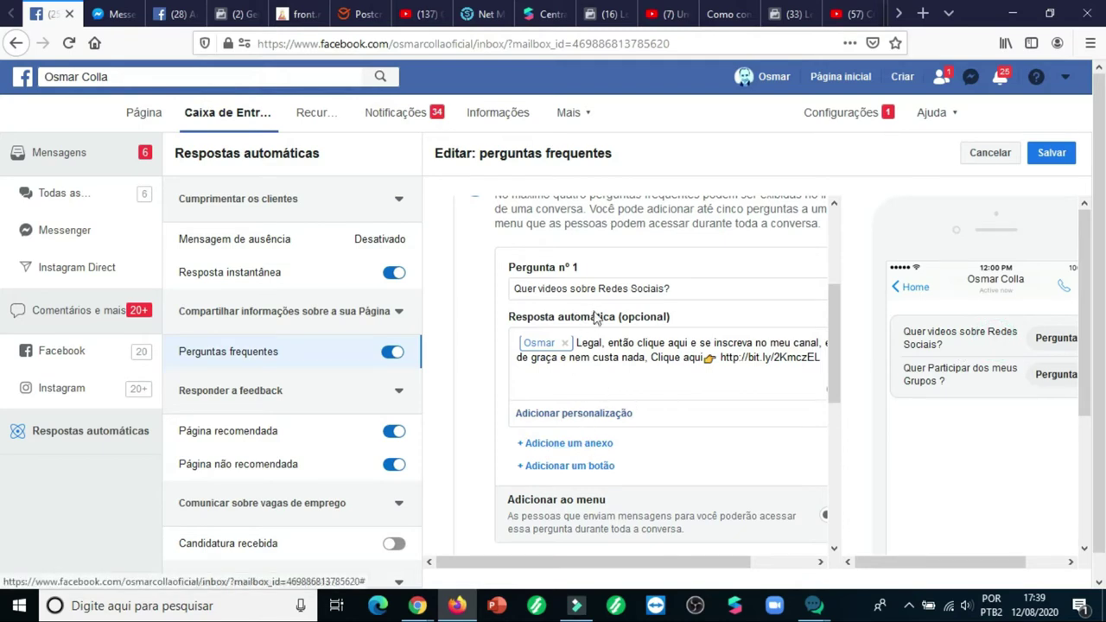
{"action": "left_click", "coordinate": [631, 285]}
{"action": "scroll", "coordinate": [539, 326], "scroll_direction": "up", "scroll_amount": 1}
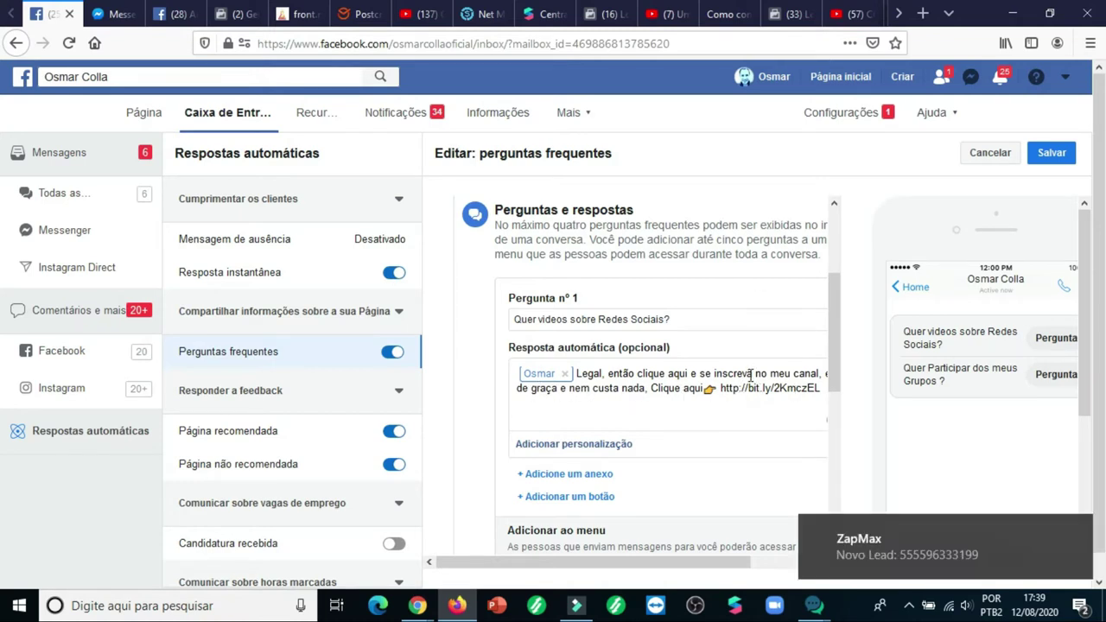
{"action": "scroll", "coordinate": [761, 380], "scroll_direction": "down", "scroll_amount": 2}
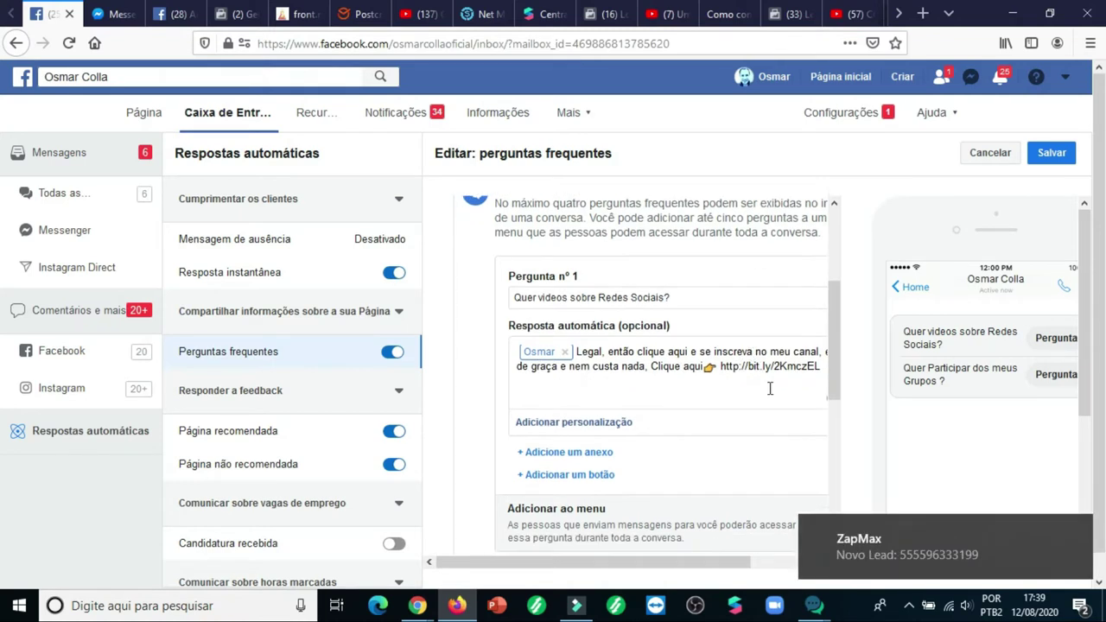
{"action": "left_click", "coordinate": [1079, 529]}
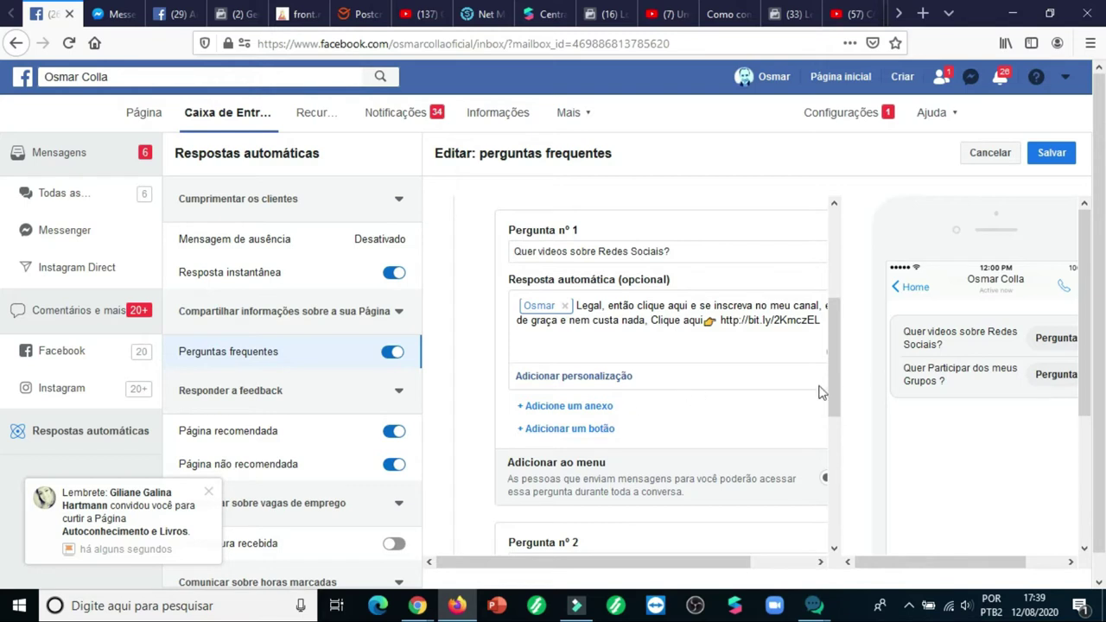
{"action": "scroll", "coordinate": [722, 386], "scroll_direction": "down", "scroll_amount": 1}
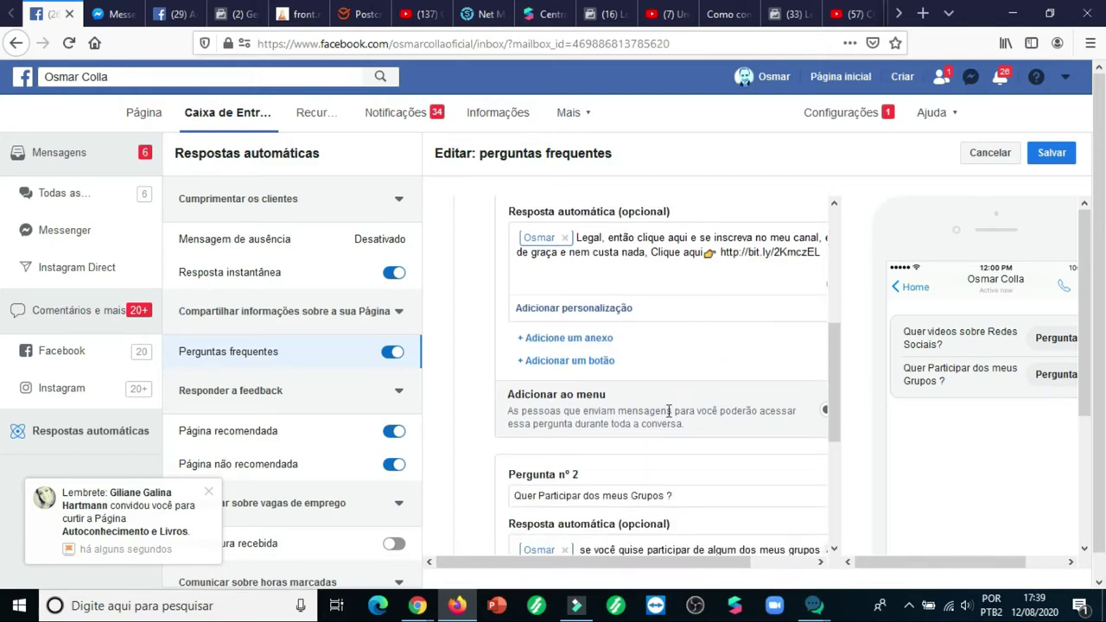
{"action": "scroll", "coordinate": [741, 447], "scroll_direction": "down", "scroll_amount": 1}
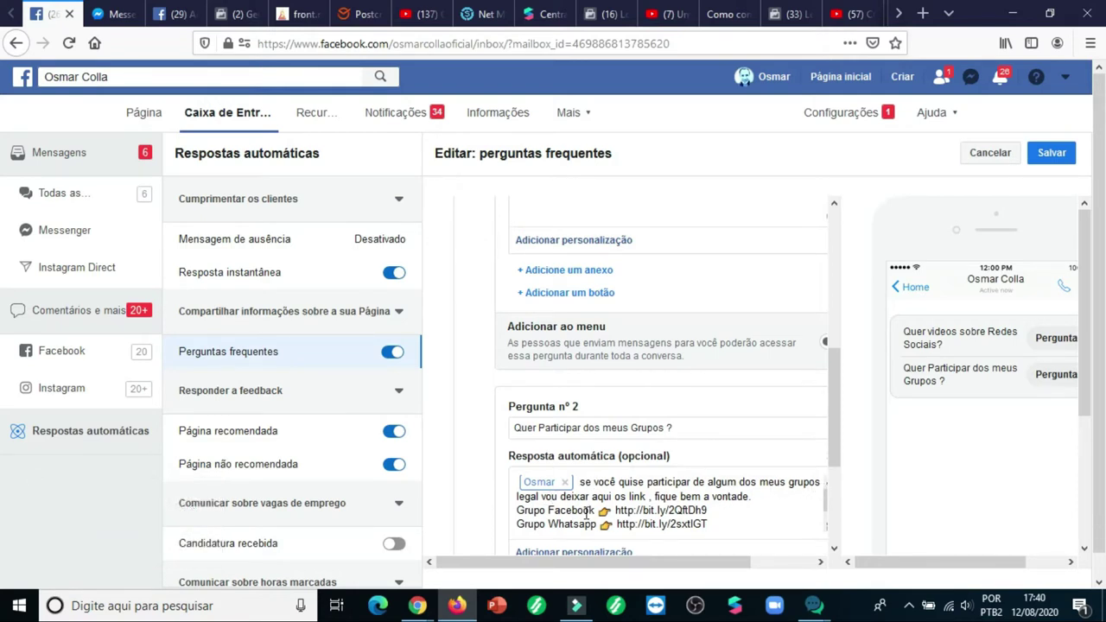
{"action": "type", "text": "Grupo Telegram 👉 https://t.me/dicasosmarcolla"}
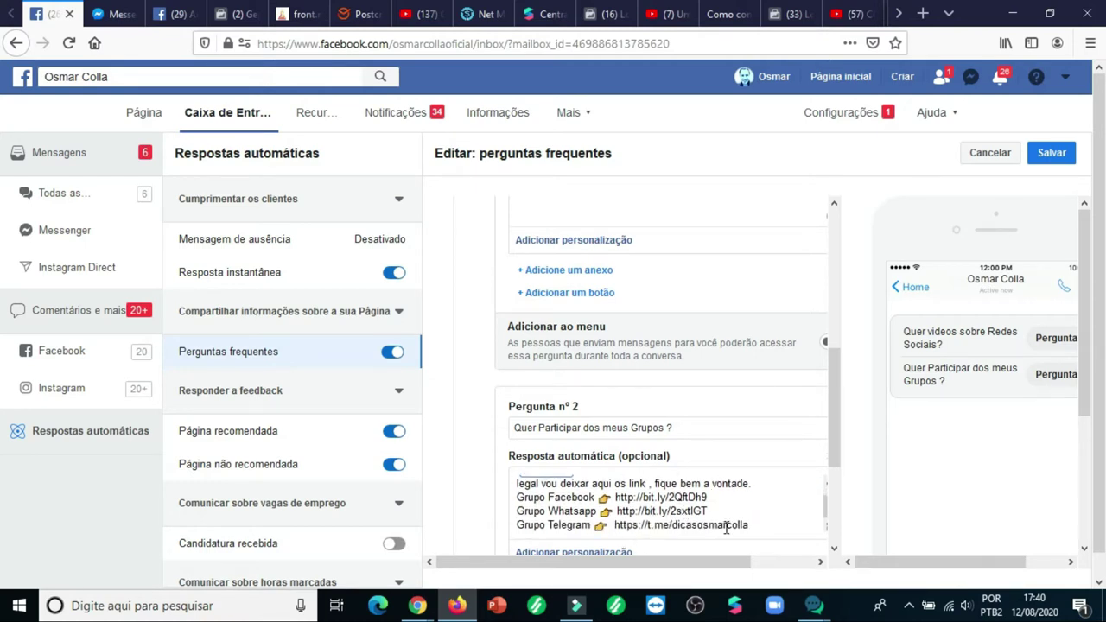
{"action": "scroll", "coordinate": [783, 496], "scroll_direction": "down", "scroll_amount": 3}
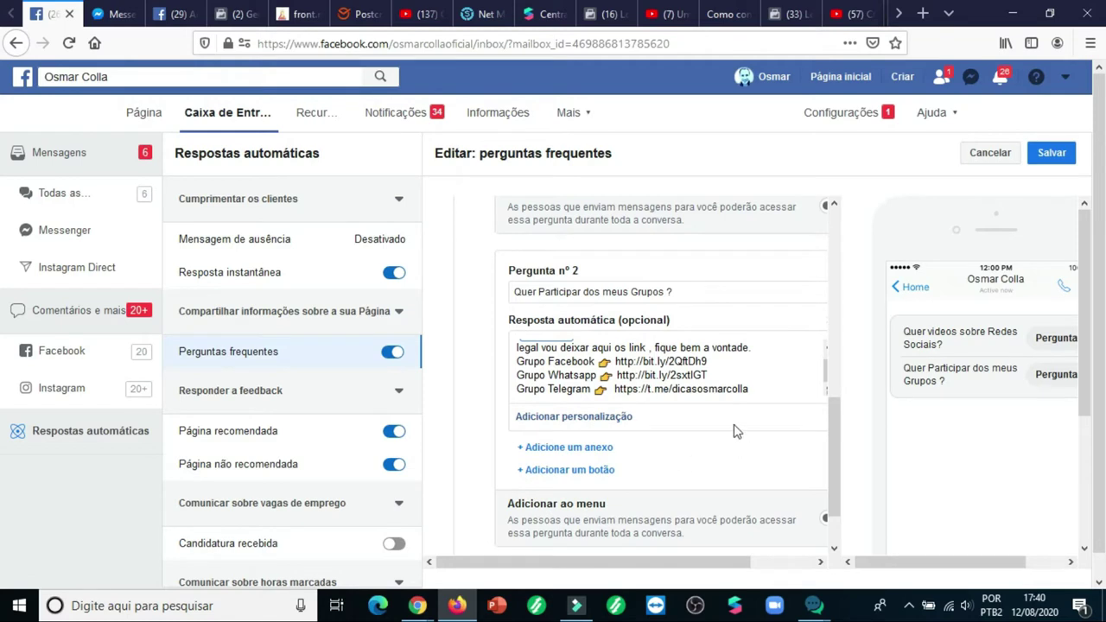
{"action": "scroll", "coordinate": [735, 432], "scroll_direction": "down", "scroll_amount": 2}
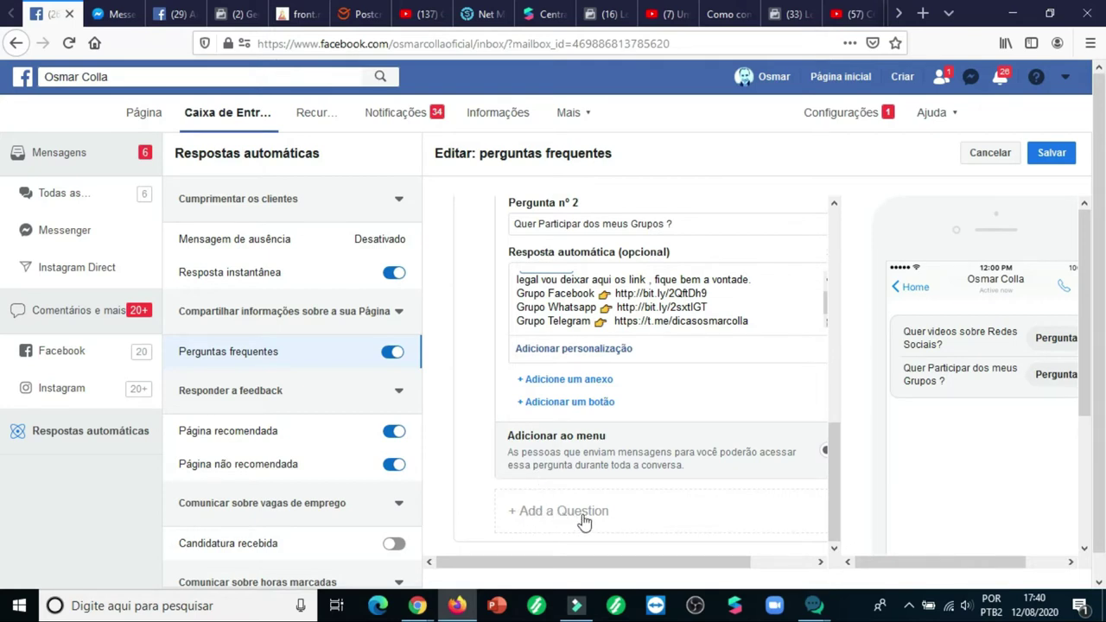
Step: Add a third frequently asked question reading "Qual o link do seu canal do Youtube?"
{"action": "left_click", "coordinate": [659, 516]}
{"action": "scroll", "coordinate": [686, 427], "scroll_direction": "down", "scroll_amount": 3}
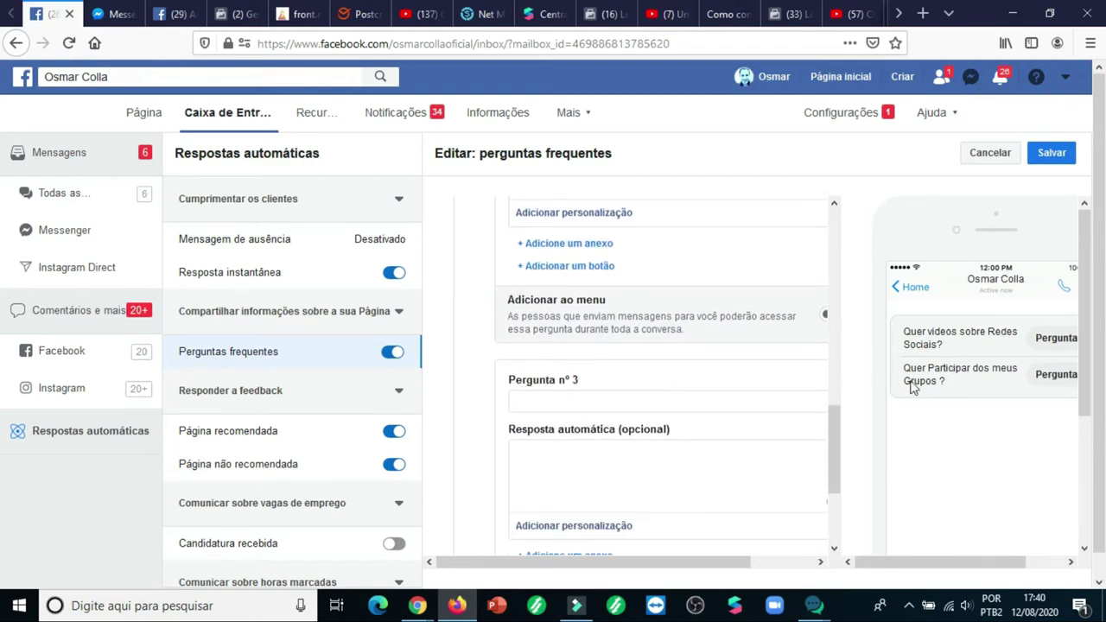
{"action": "left_click", "coordinate": [580, 400]}
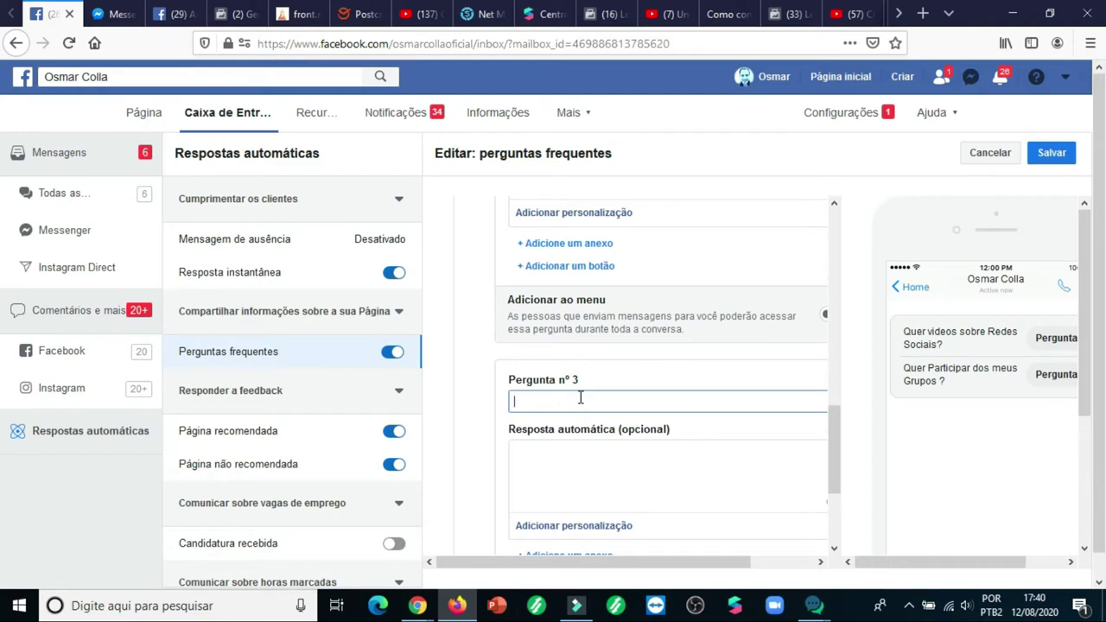
{"action": "type", "text": "Qual"}
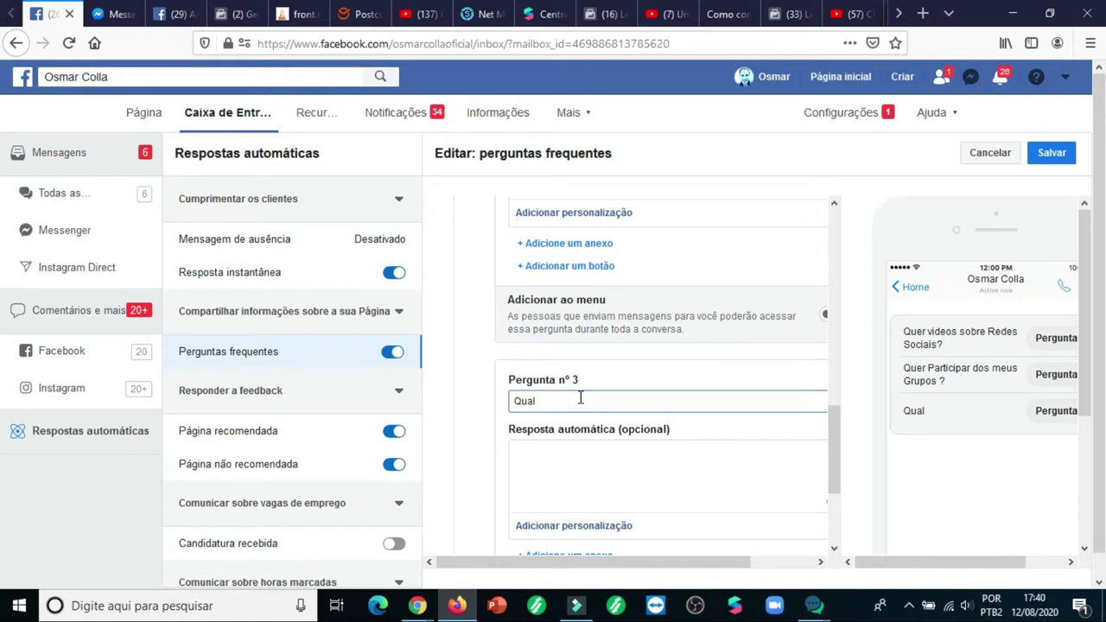
{"action": "type", "text": "o le"}
{"action": "key", "text": "BackSpace"}
{"action": "type", "text": "ink do seu canal do "}
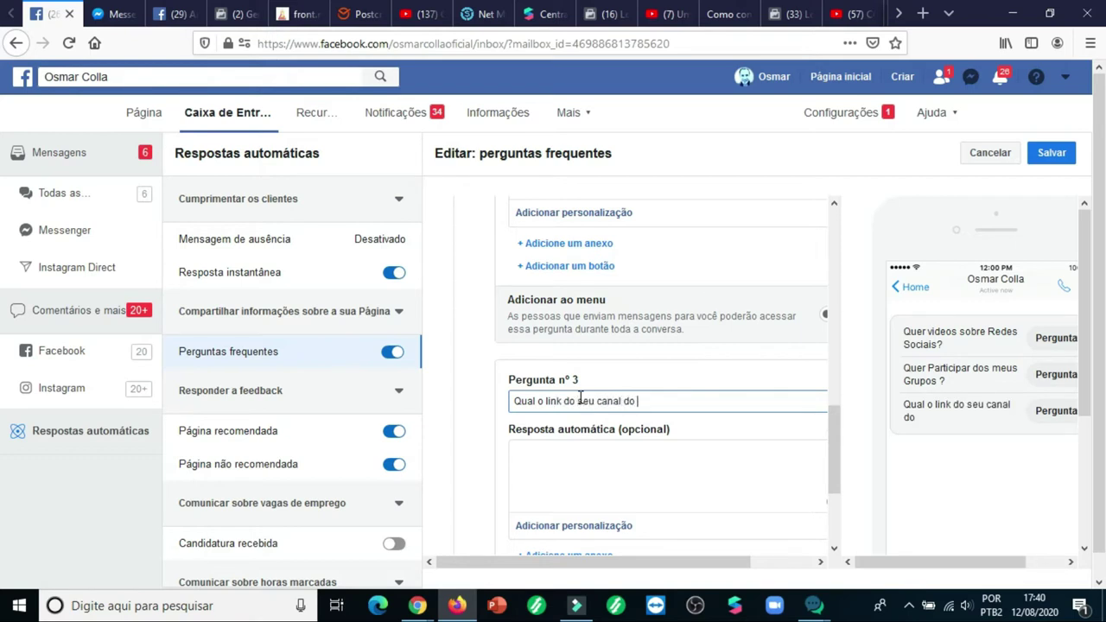
{"action": "type", "text": "Youtubew"}
{"action": "key", "text": "BackSpace"}
{"action": "scroll", "coordinate": [686, 357], "scroll_direction": "down", "scroll_amount": 3}
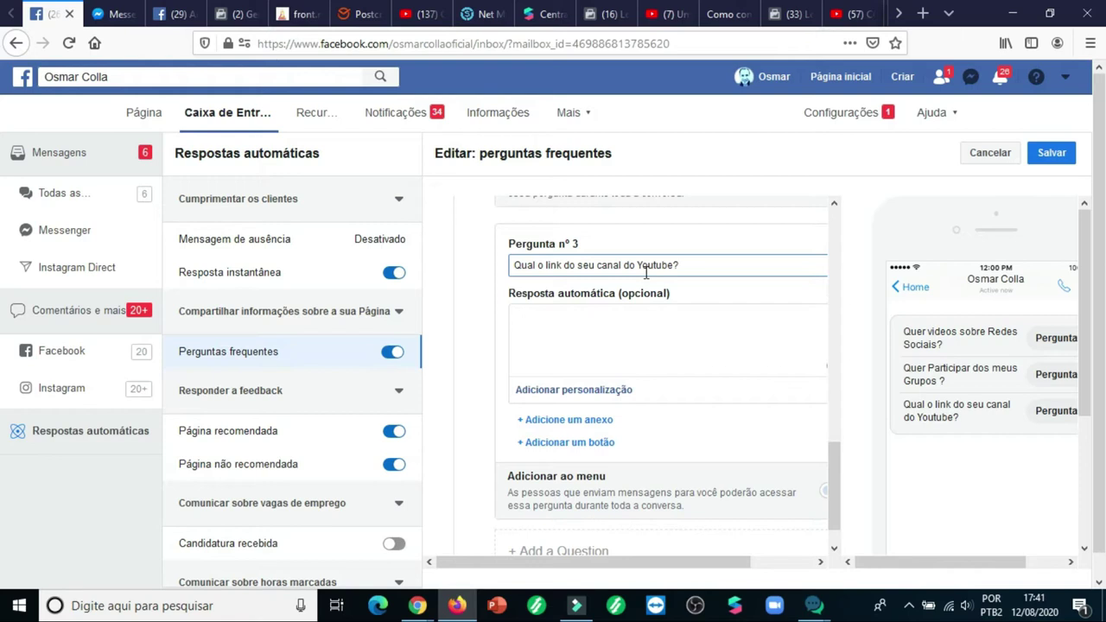
{"action": "scroll", "coordinate": [769, 316], "scroll_direction": "up", "scroll_amount": 2}
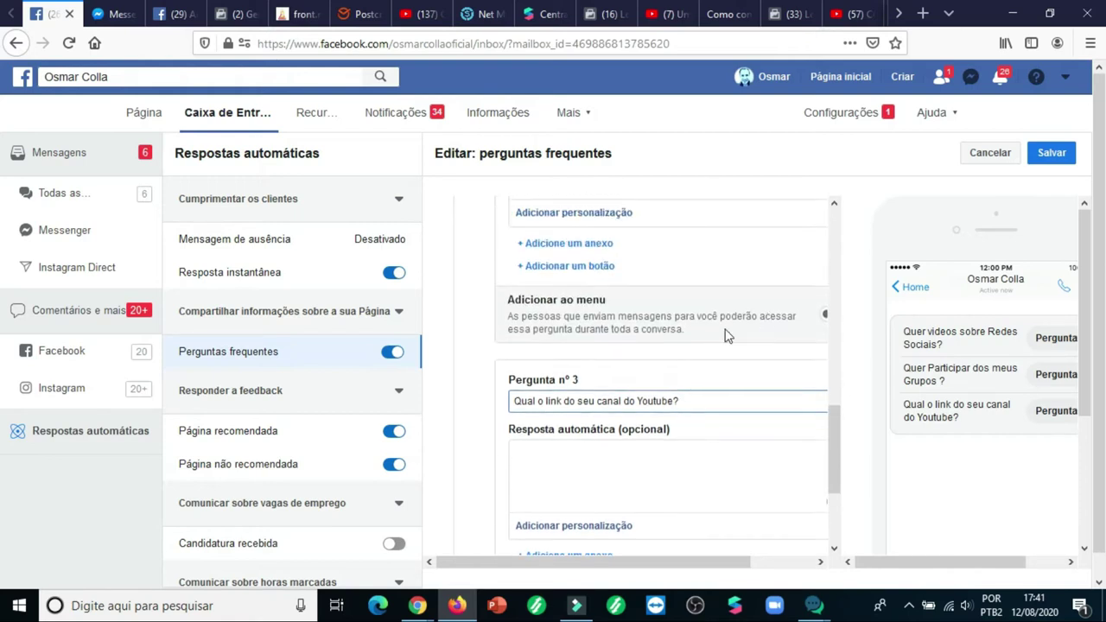
{"action": "scroll", "coordinate": [726, 335], "scroll_direction": "up", "scroll_amount": 2}
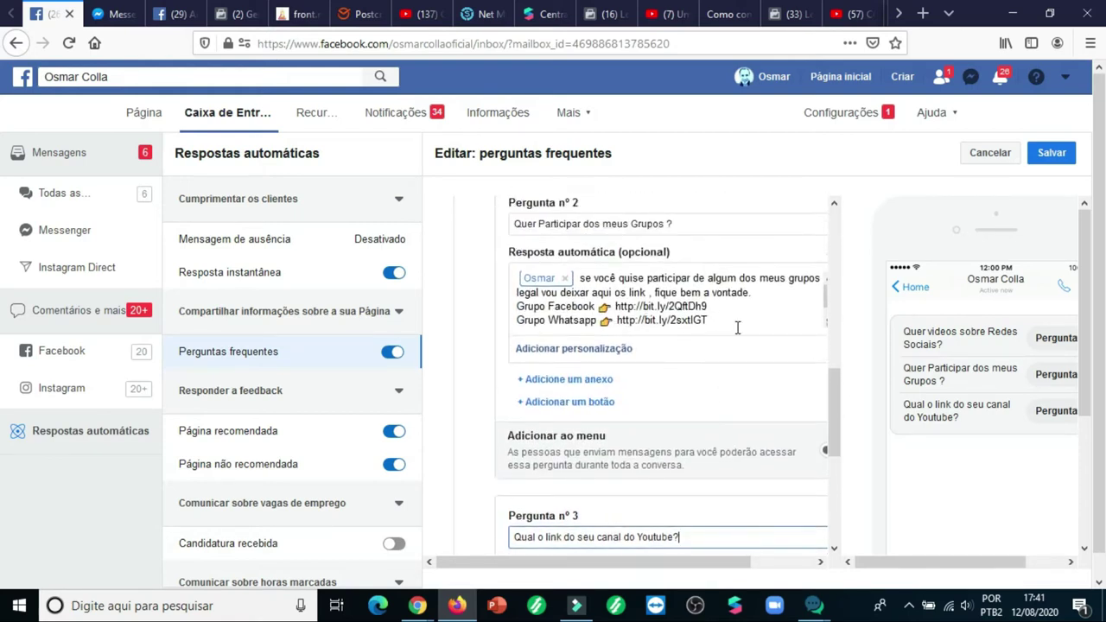
{"action": "scroll", "coordinate": [735, 328], "scroll_direction": "up", "scroll_amount": 1}
{"action": "scroll", "coordinate": [737, 334], "scroll_direction": "up", "scroll_amount": 3}
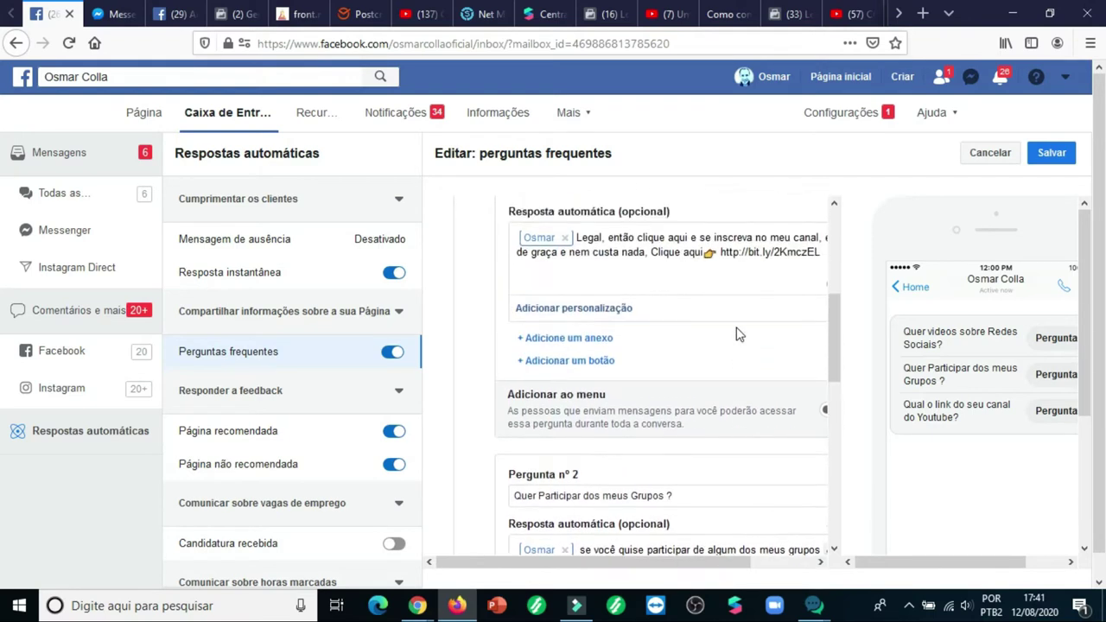
{"action": "left_click_drag", "start_coordinate": [652, 257], "coordinate": [787, 253]}
{"action": "left_click", "coordinate": [652, 254]}
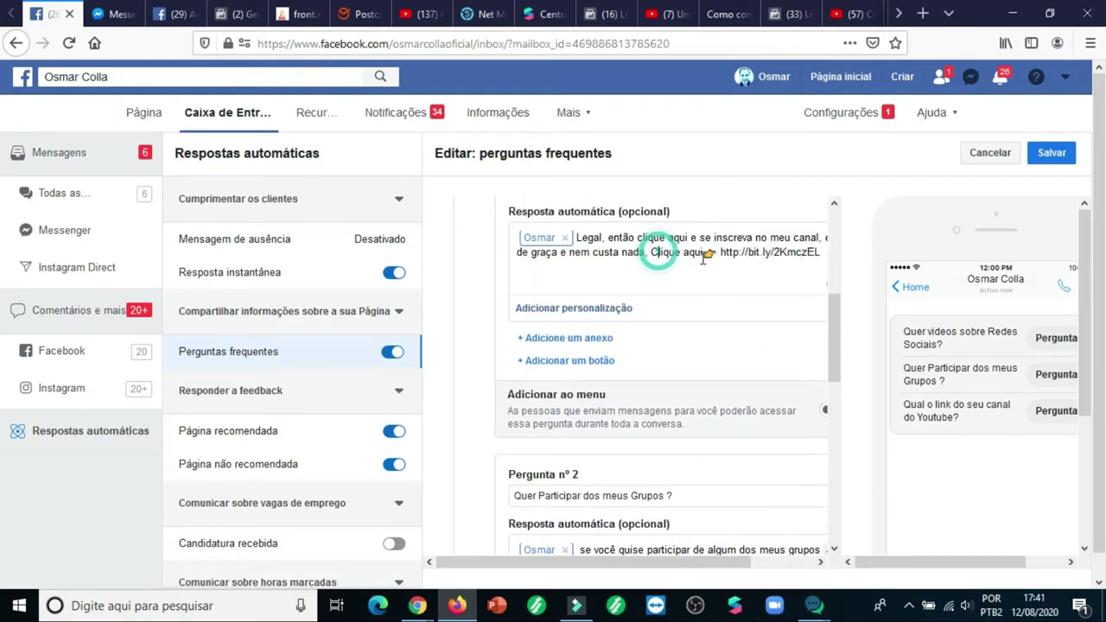
{"action": "left_click_drag", "start_coordinate": [821, 253], "coordinate": [654, 250]}
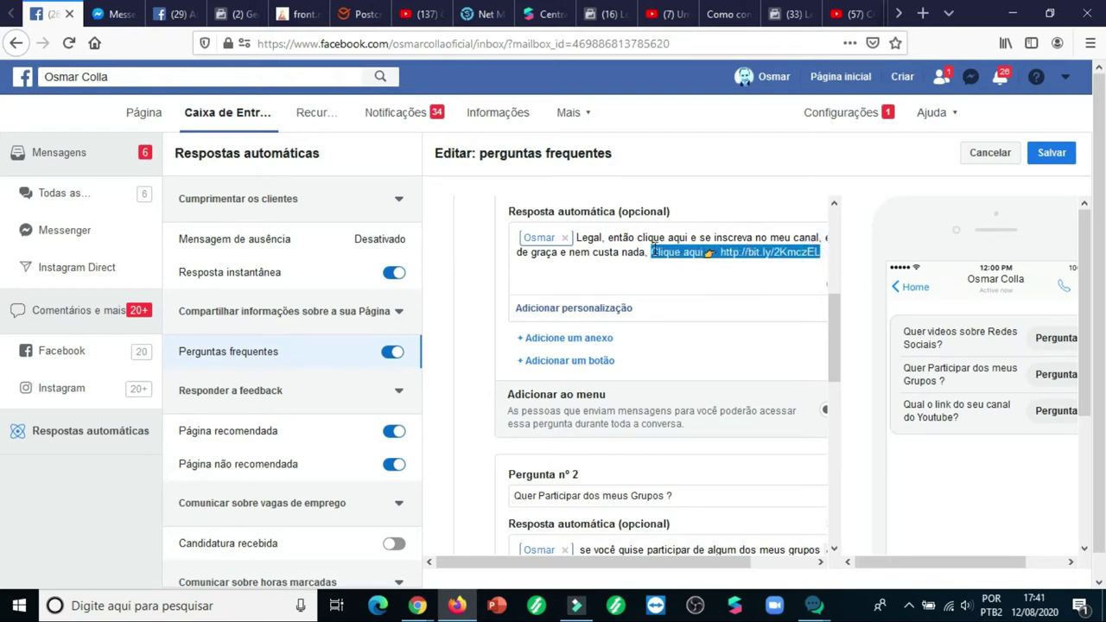
{"action": "scroll", "coordinate": [671, 320], "scroll_direction": "down", "scroll_amount": 3}
{"action": "scroll", "coordinate": [663, 385], "scroll_direction": "down", "scroll_amount": 2}
{"action": "left_click", "coordinate": [537, 379]}
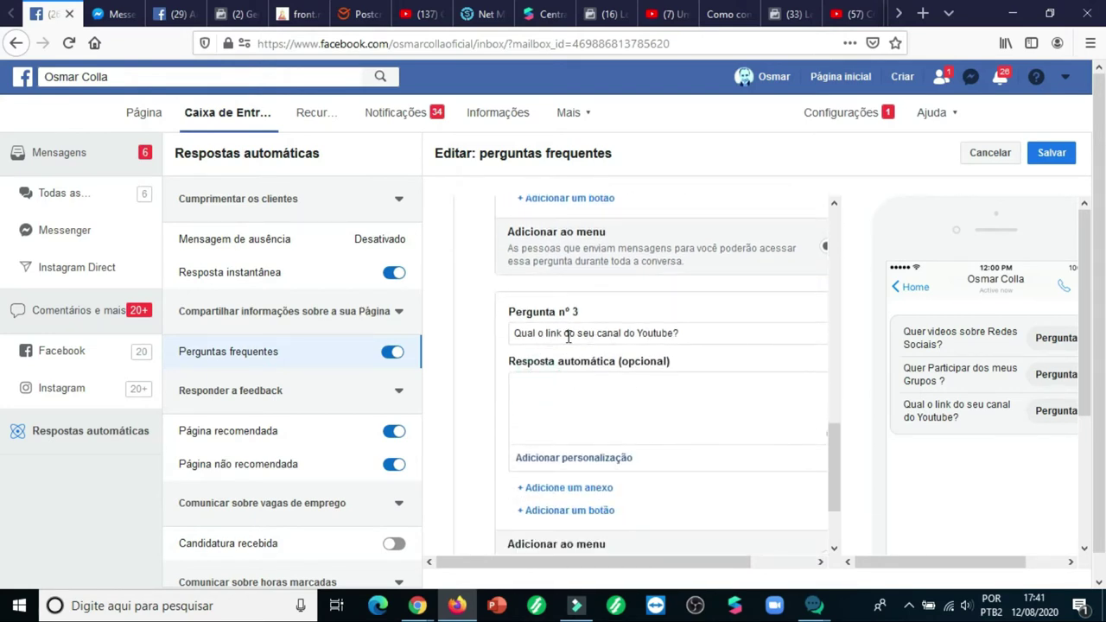
{"action": "left_click", "coordinate": [574, 395]}
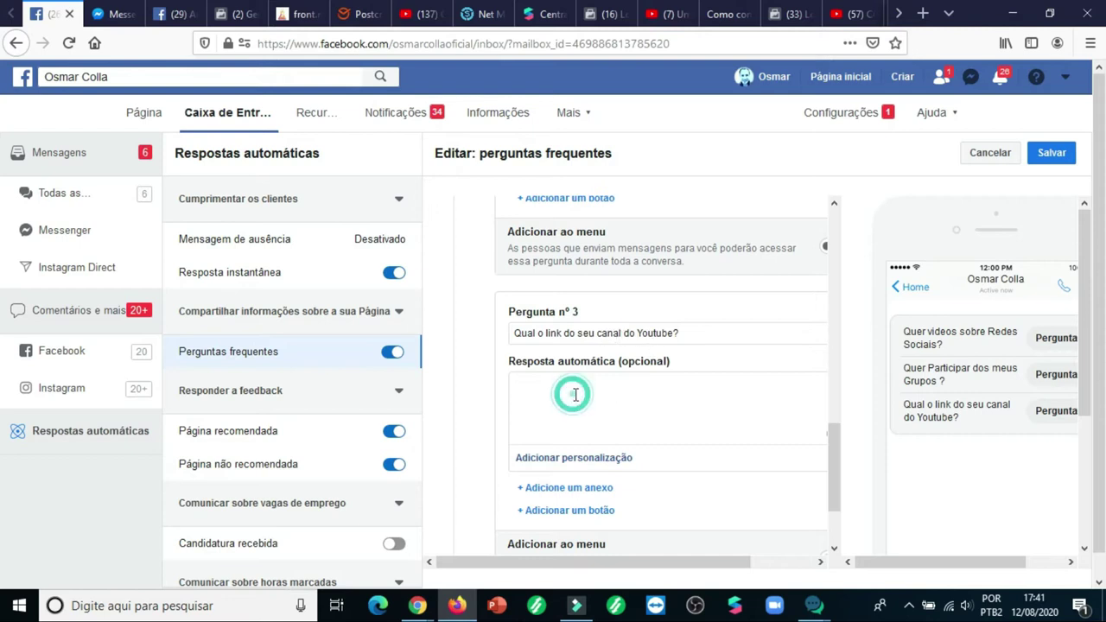
{"action": "type", "text": "Clique aqui👉 http://bit.ly/2KmczEL"}
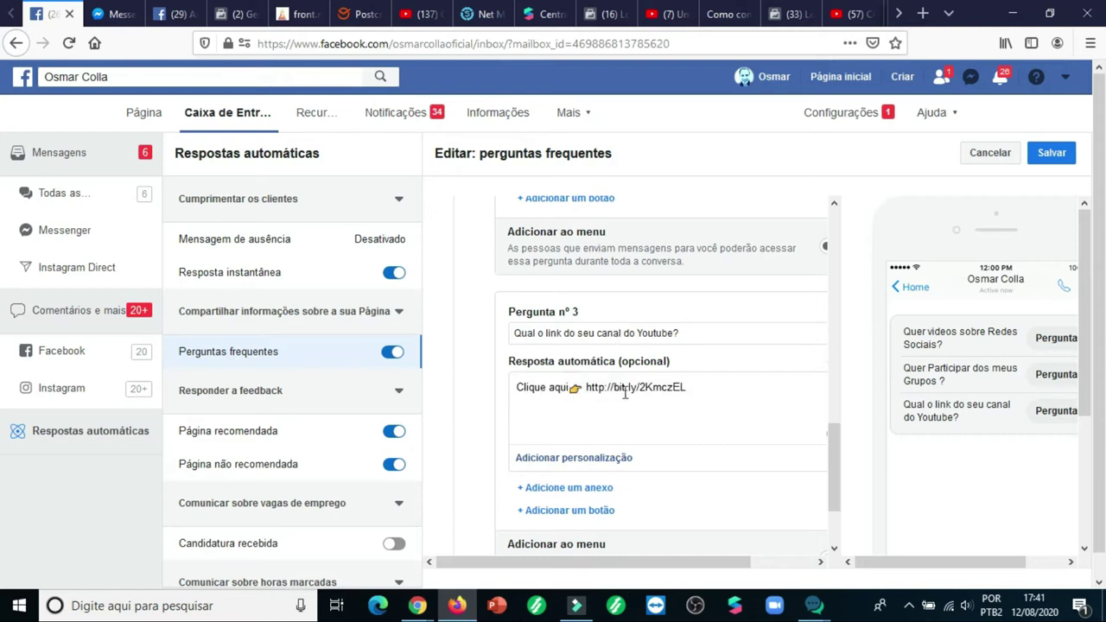
{"action": "type", "text": "e se eisncreva já"}
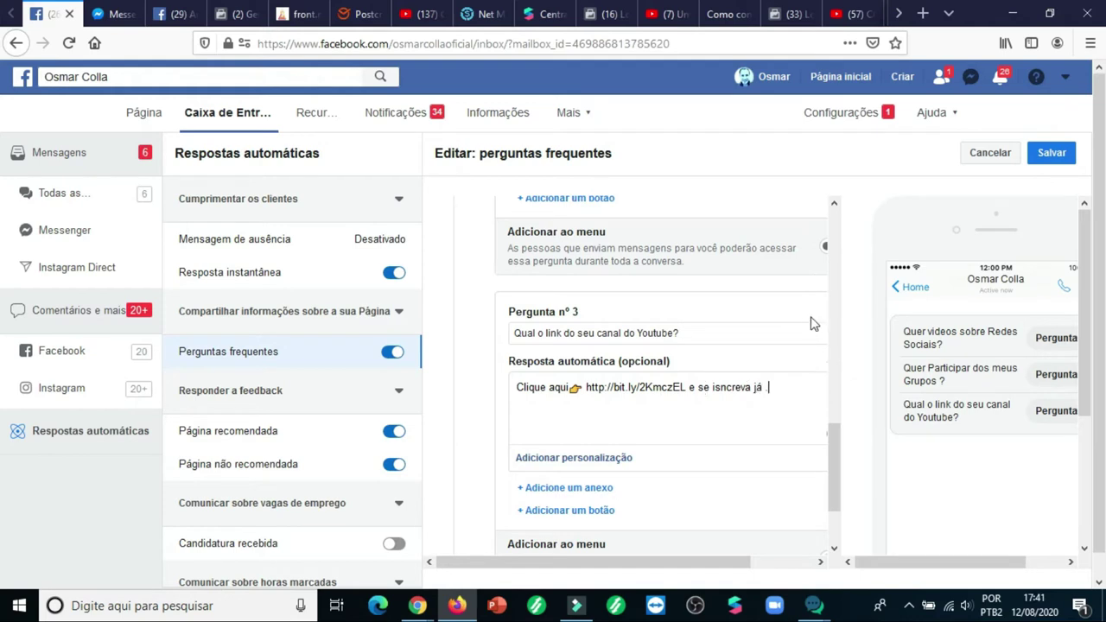
Step: Add a fourth frequently asked question reading "Olá qual e o seu site de Conteúdo?"
{"action": "scroll", "coordinate": [812, 320], "scroll_direction": "down", "scroll_amount": 2}
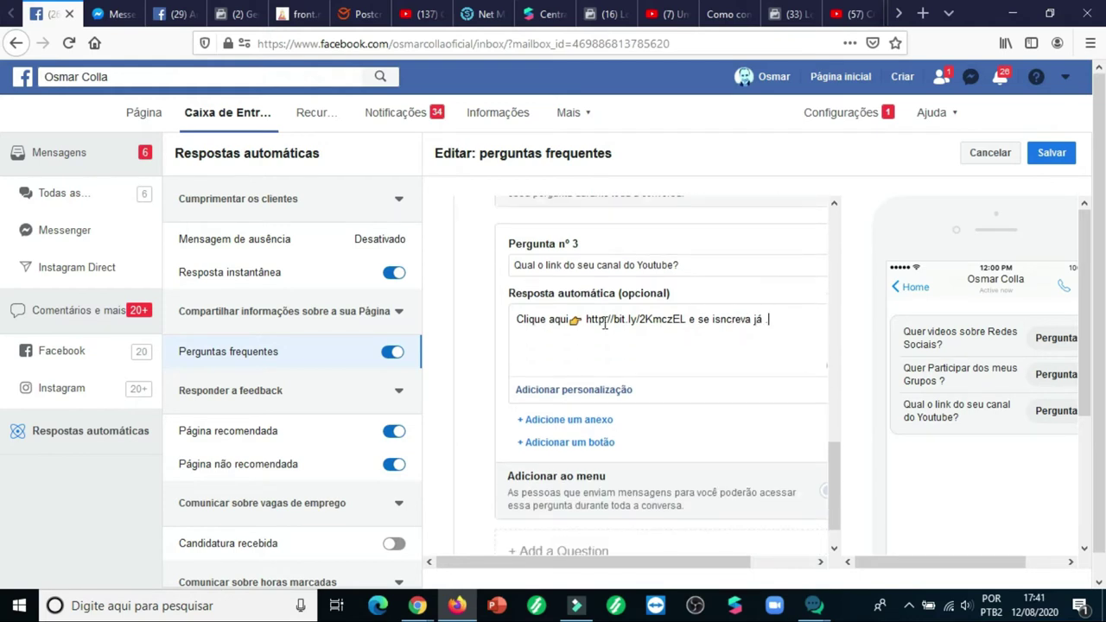
{"action": "scroll", "coordinate": [733, 316], "scroll_direction": "down", "scroll_amount": 1}
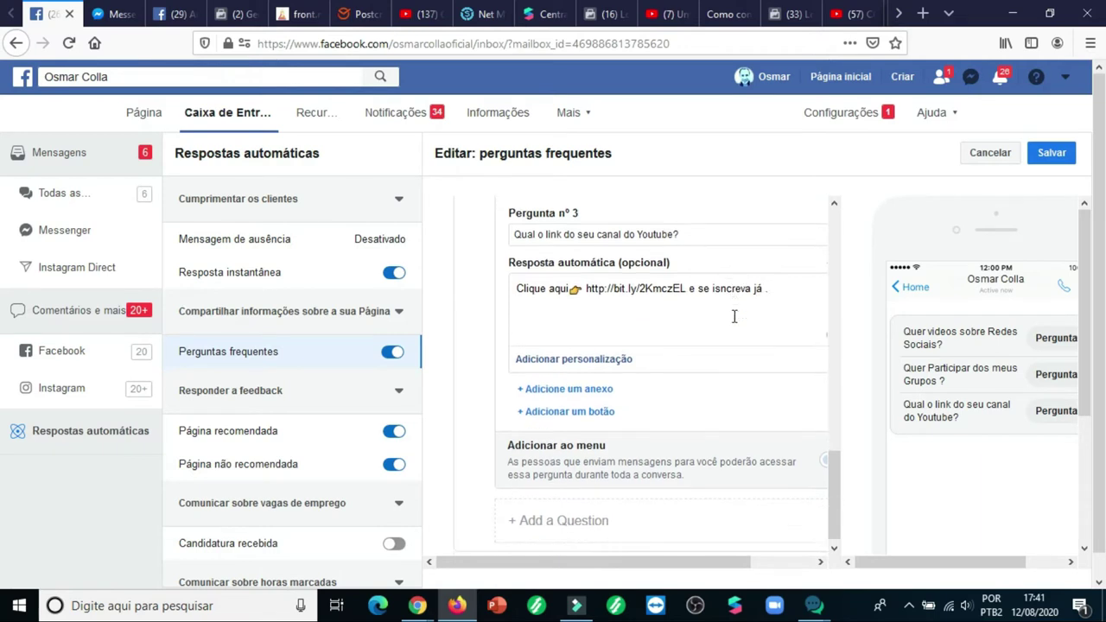
{"action": "left_click", "coordinate": [563, 517]}
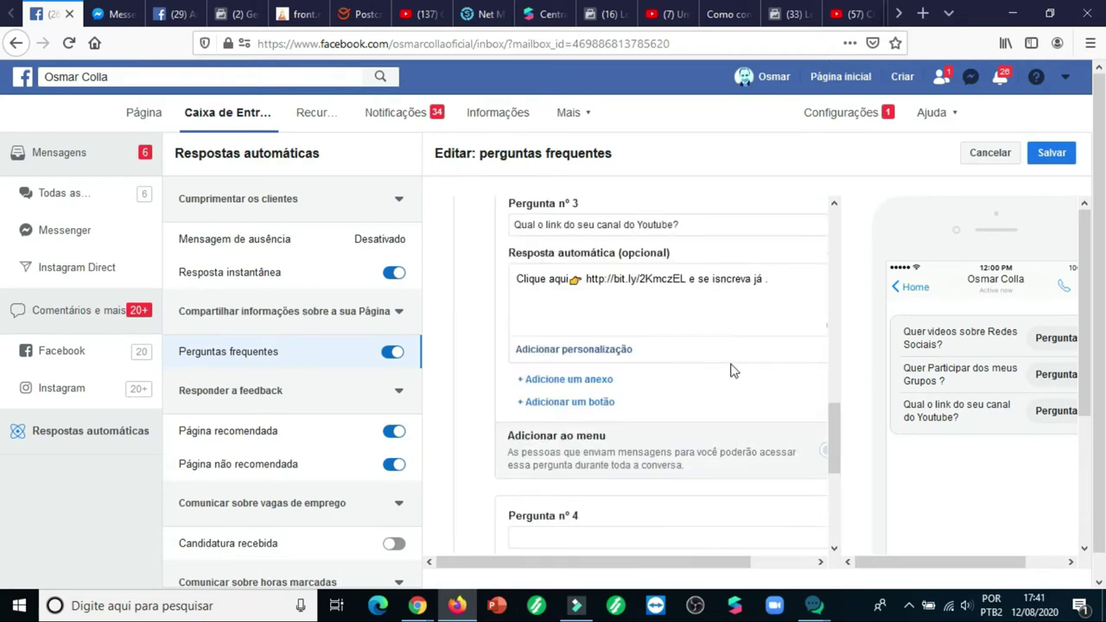
{"action": "scroll", "coordinate": [704, 373], "scroll_direction": "down", "scroll_amount": 2}
{"action": "left_click", "coordinate": [620, 467]}
{"action": "type", "text": "Ol"}
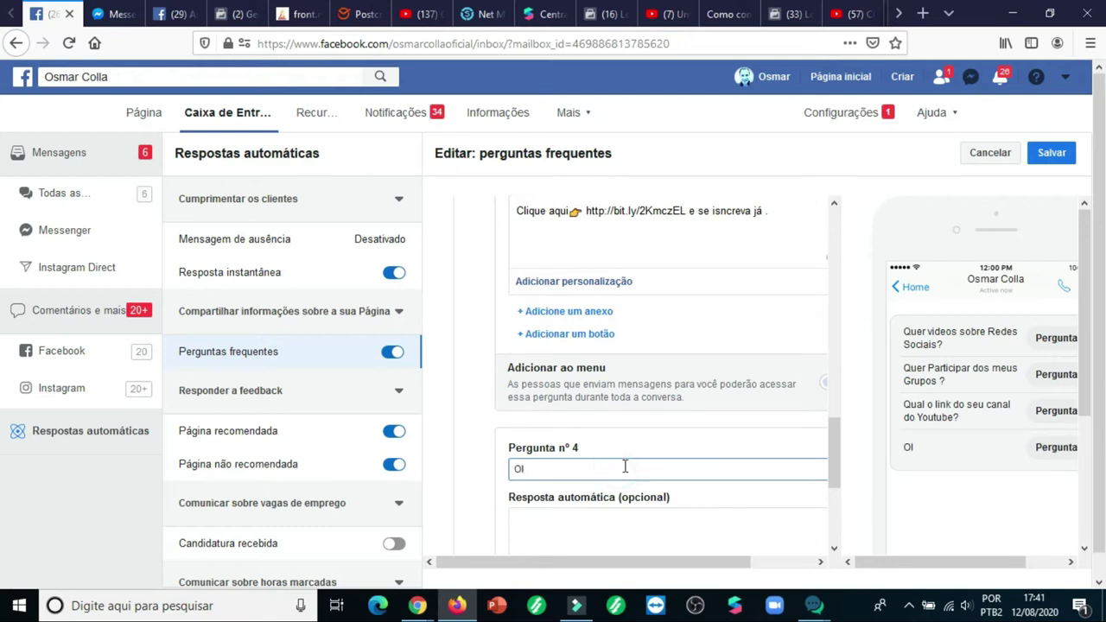
{"action": "type", "text": "á qual e o seu"}
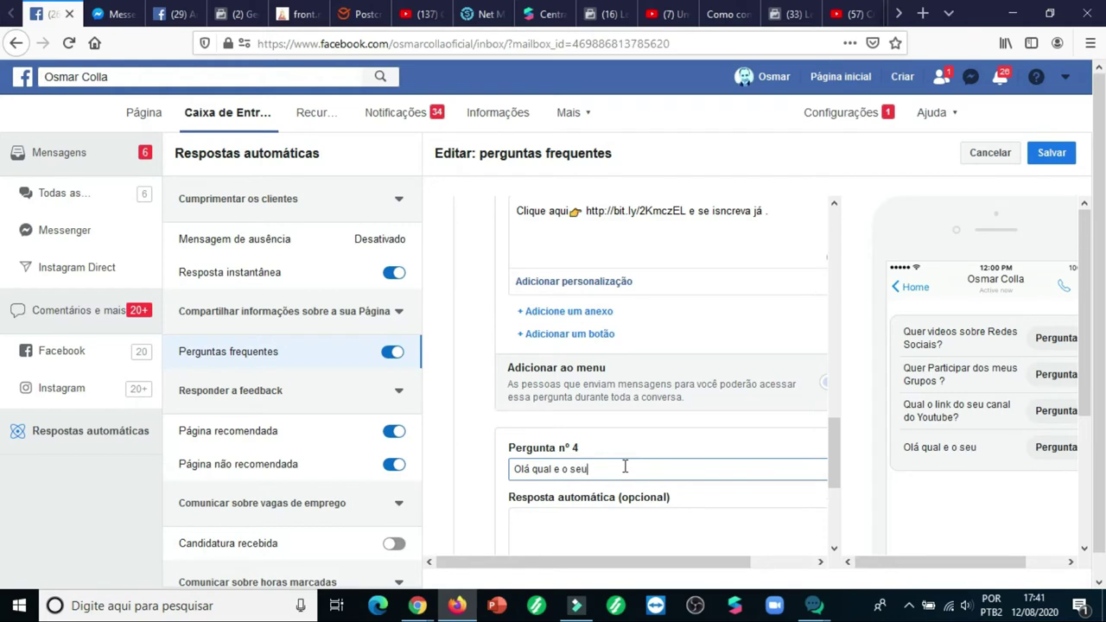
{"action": "type", "text": " site de Conteúdo"}
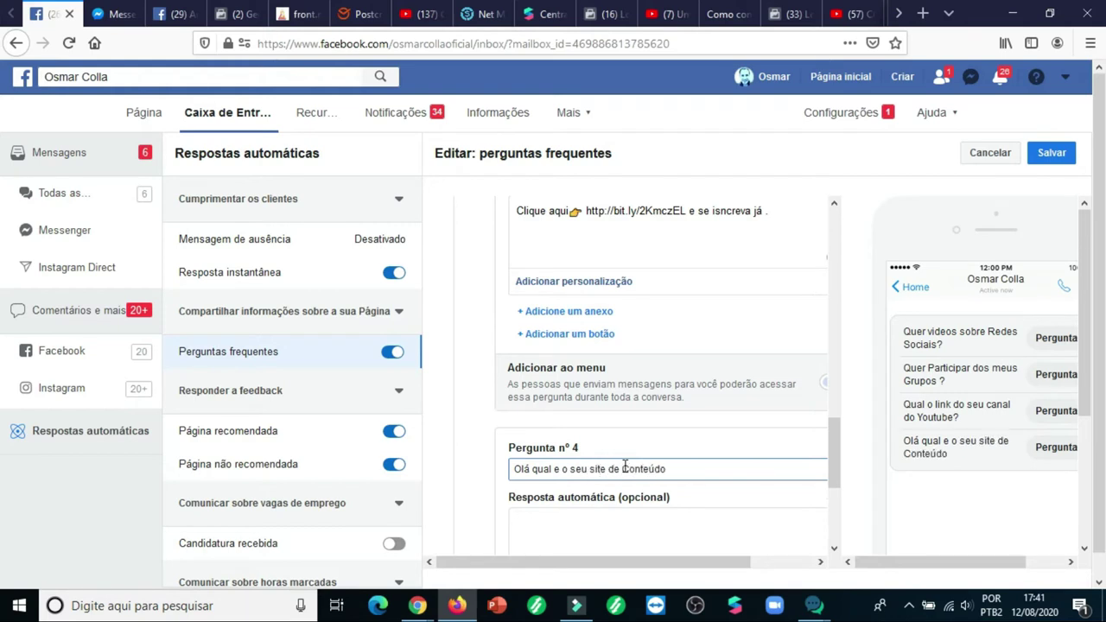
{"action": "type", "text": "?"}
Step: Write question 4's automatic answer as "Para acessar meu site e ter cursos , conteúdo e videos acesse>"
{"action": "scroll", "coordinate": [726, 384], "scroll_direction": "down", "scroll_amount": 4}
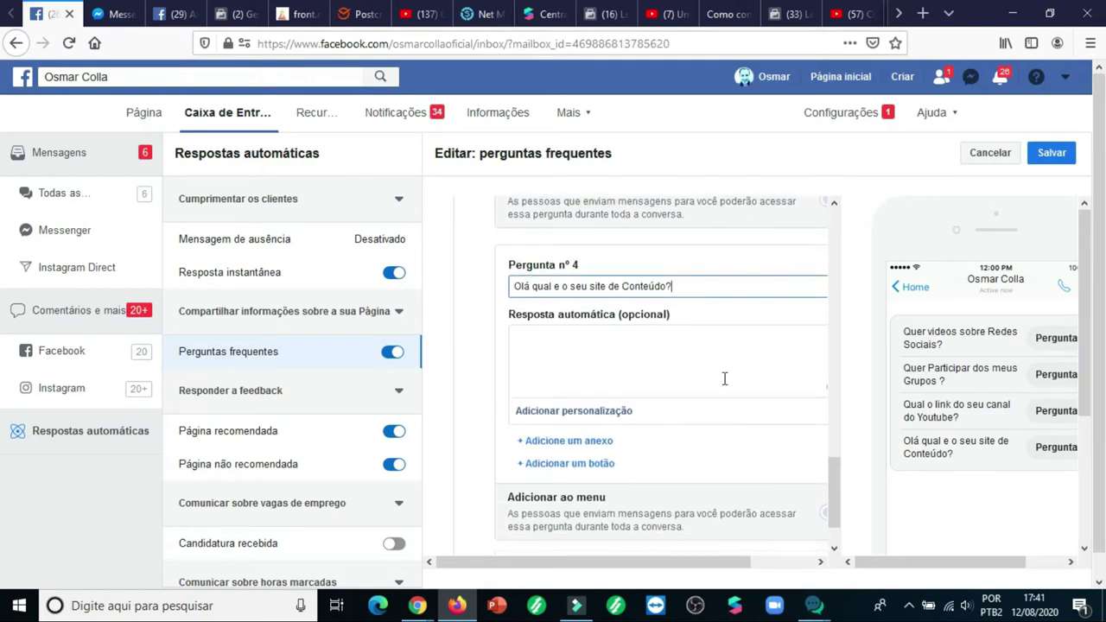
{"action": "left_click", "coordinate": [547, 329]}
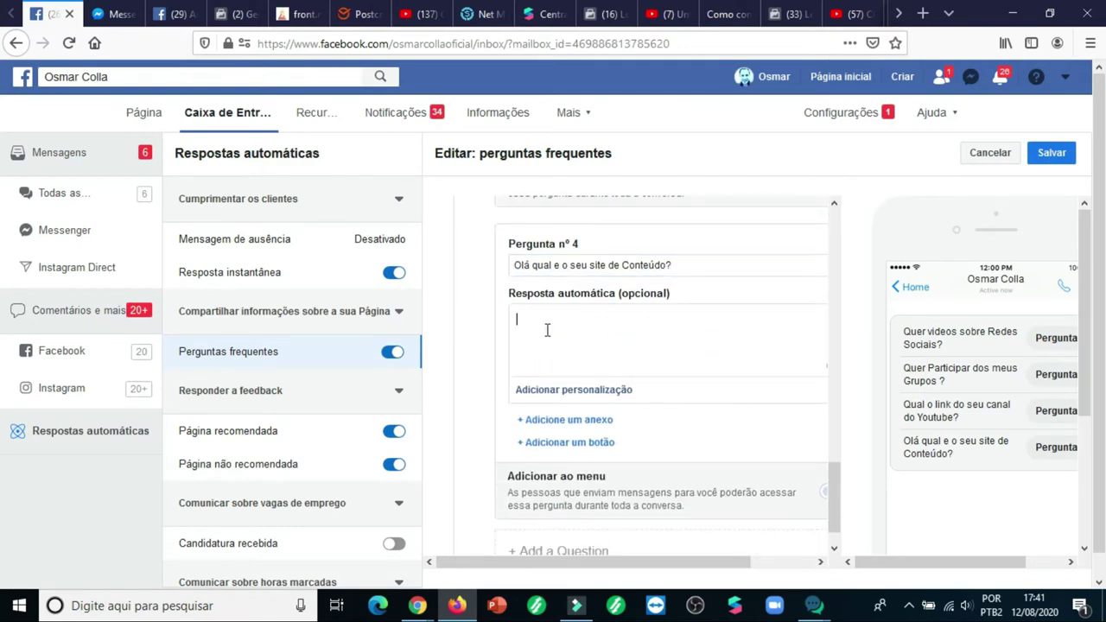
{"action": "type", "text": "Para acessar meu site e ter cur"}
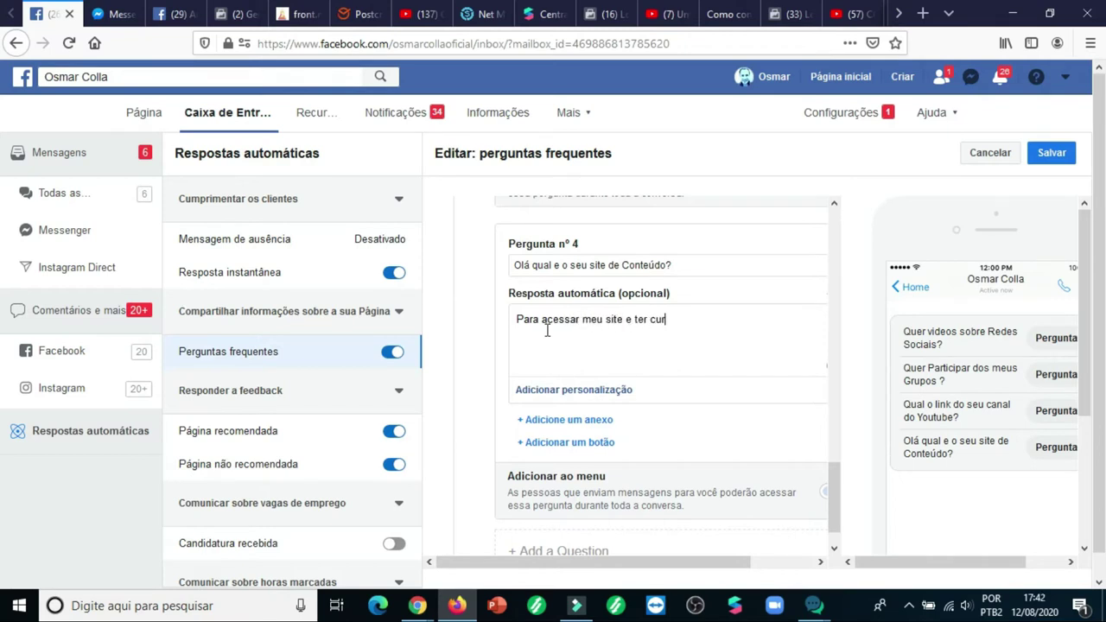
{"action": "type", "text": "sos , conteúdo e videos ace"}
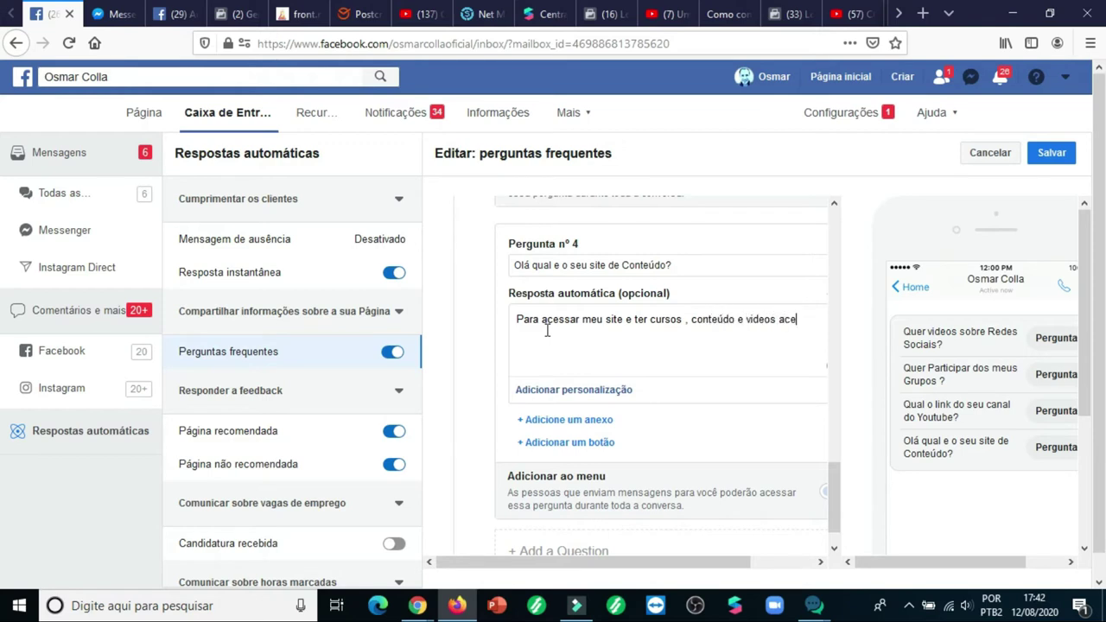
{"action": "type", "text": "sese>www"}
{"action": "key", "text": "BackSpace"}
{"action": "key", "text": "BackSpace"}
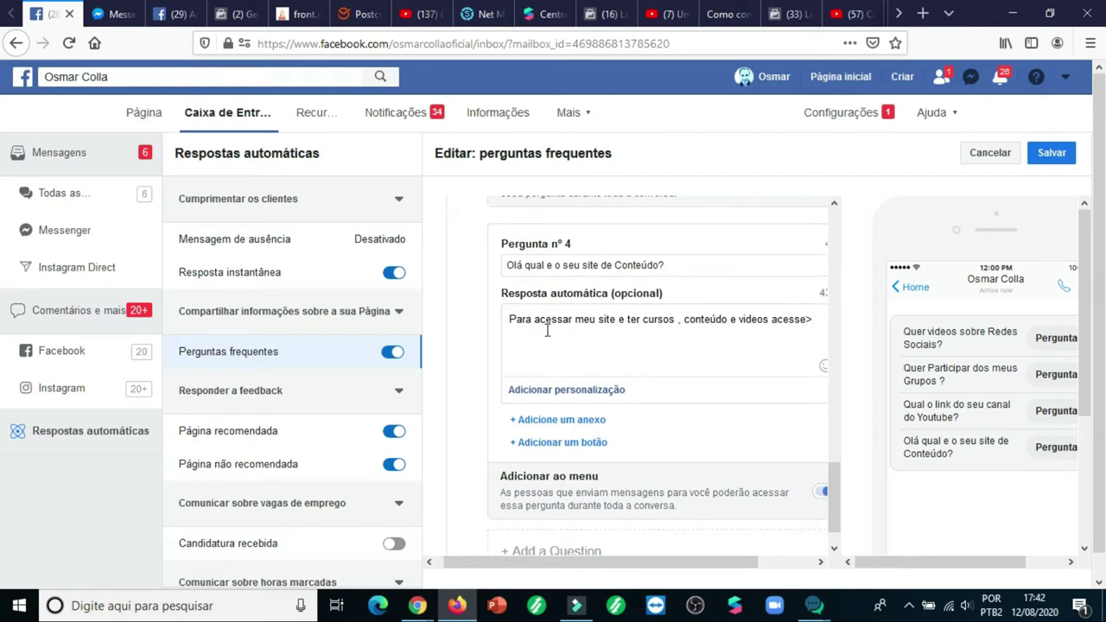
{"action": "scroll", "coordinate": [639, 341], "scroll_direction": "up", "scroll_amount": 2}
{"action": "scroll", "coordinate": [649, 348], "scroll_direction": "up", "scroll_amount": 2}
{"action": "left_click", "coordinate": [568, 347]}
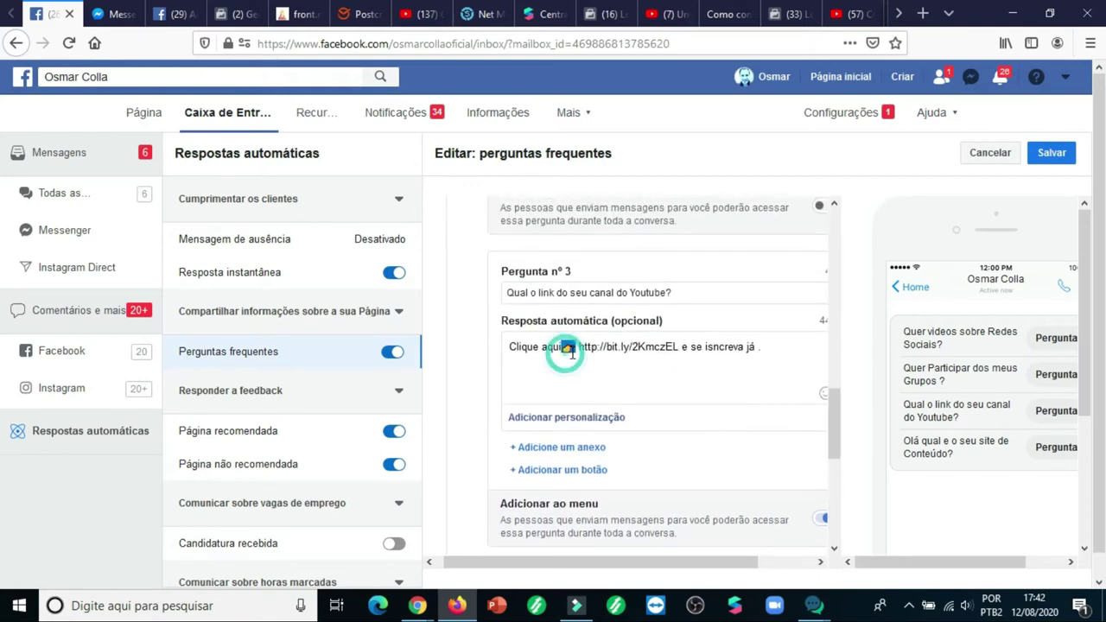
{"action": "scroll", "coordinate": [649, 380], "scroll_direction": "down", "scroll_amount": 3}
{"action": "left_click", "coordinate": [812, 320]}
{"action": "left_click", "coordinate": [813, 321]}
{"action": "type", "text": "www"}
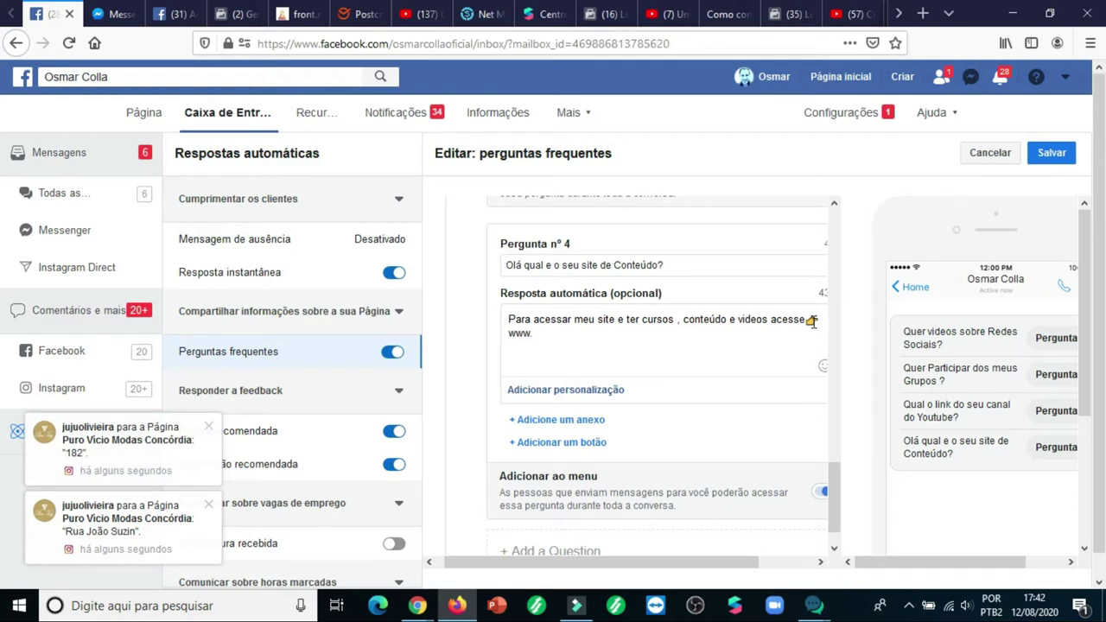
{"action": "type", "text": ".osmarcolla"}
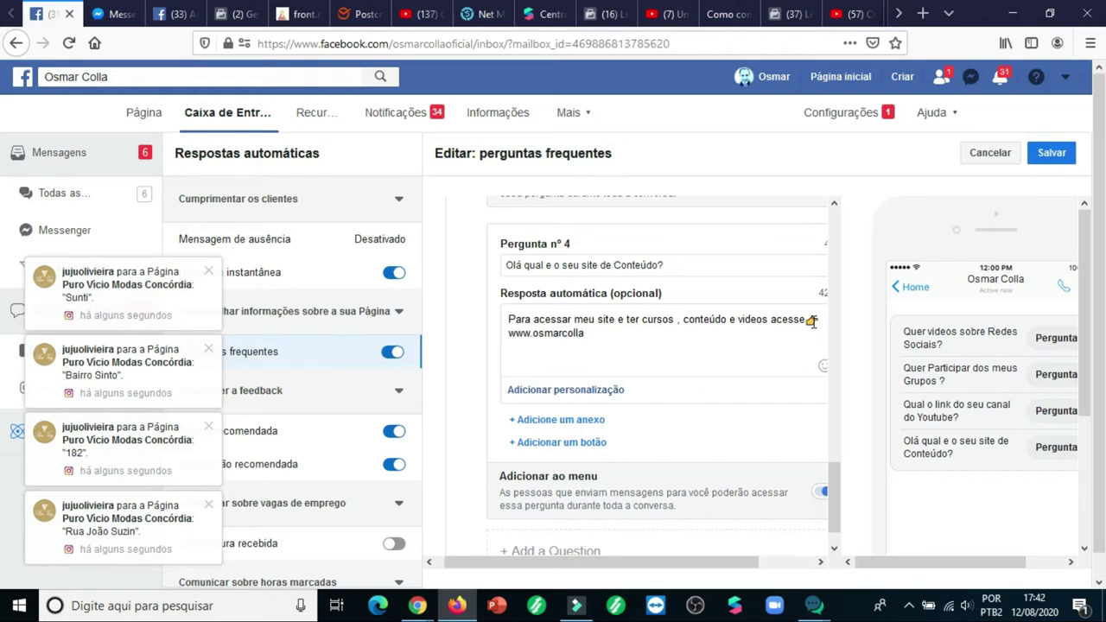
{"action": "type", "text": ".com.br"}
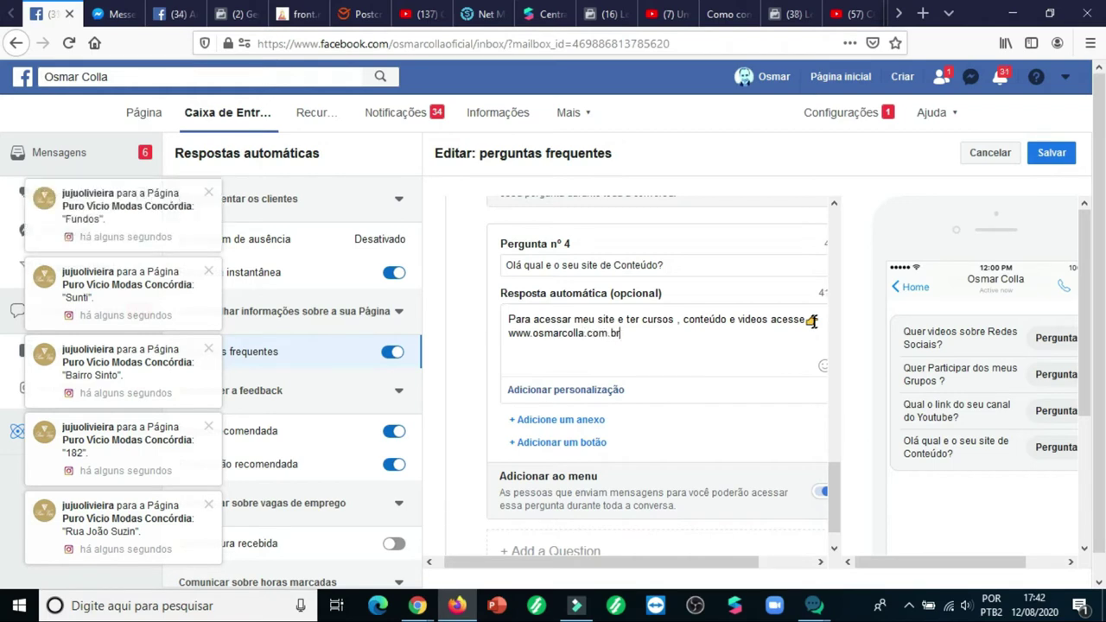
Step: Replace the comma after "cursos" in question 4's answer with a line break and dismiss a message notification
{"action": "left_click", "coordinate": [689, 320]}
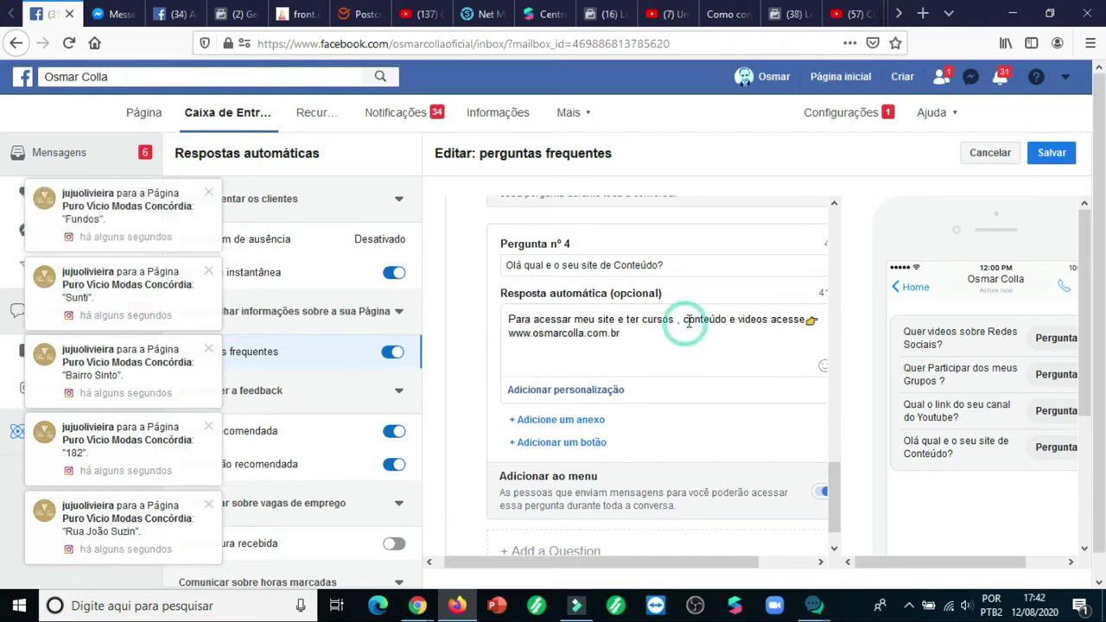
{"action": "key", "text": "BackSpace"}
{"action": "key", "text": "BackSpace"}
{"action": "key", "text": "BackSpace"}
{"action": "key", "text": "Return"}
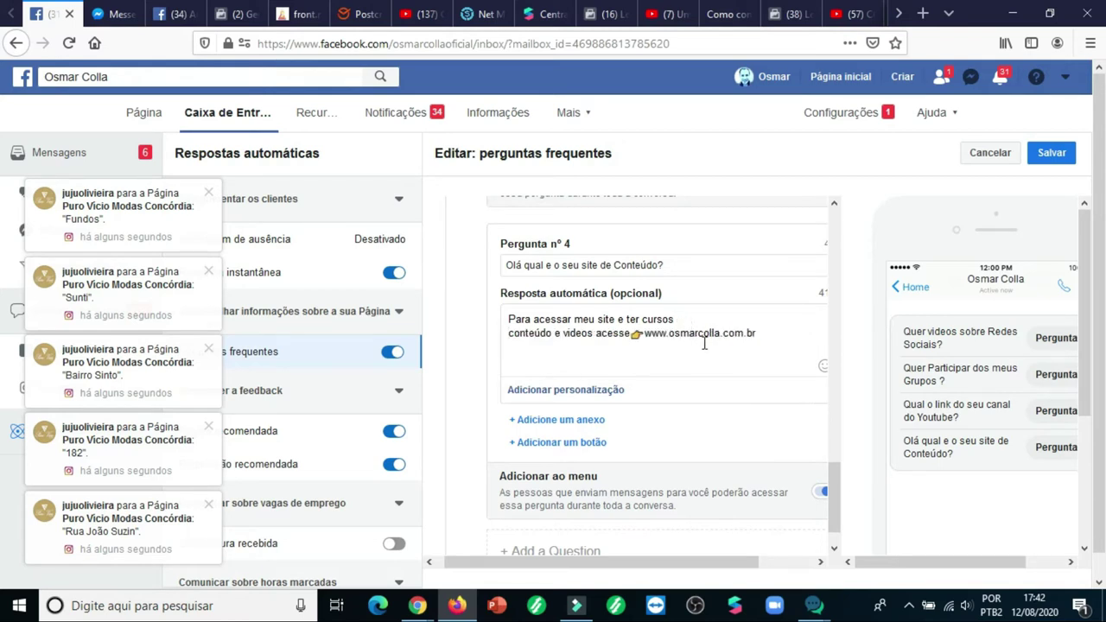
{"action": "scroll", "coordinate": [706, 343], "scroll_direction": "down", "scroll_amount": 1}
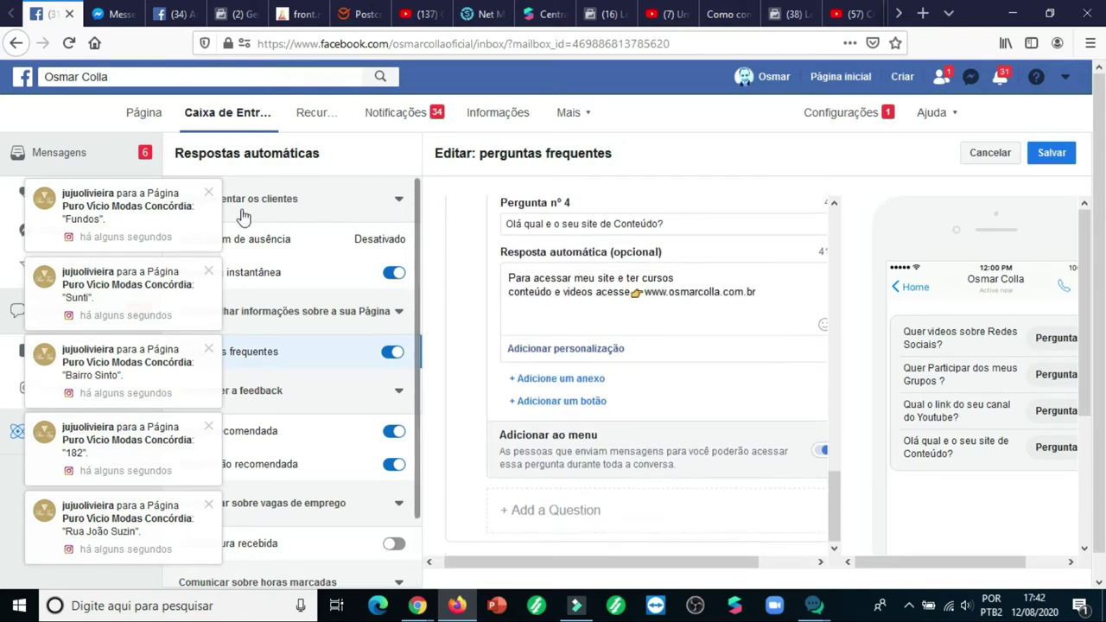
{"action": "left_click", "coordinate": [207, 187]}
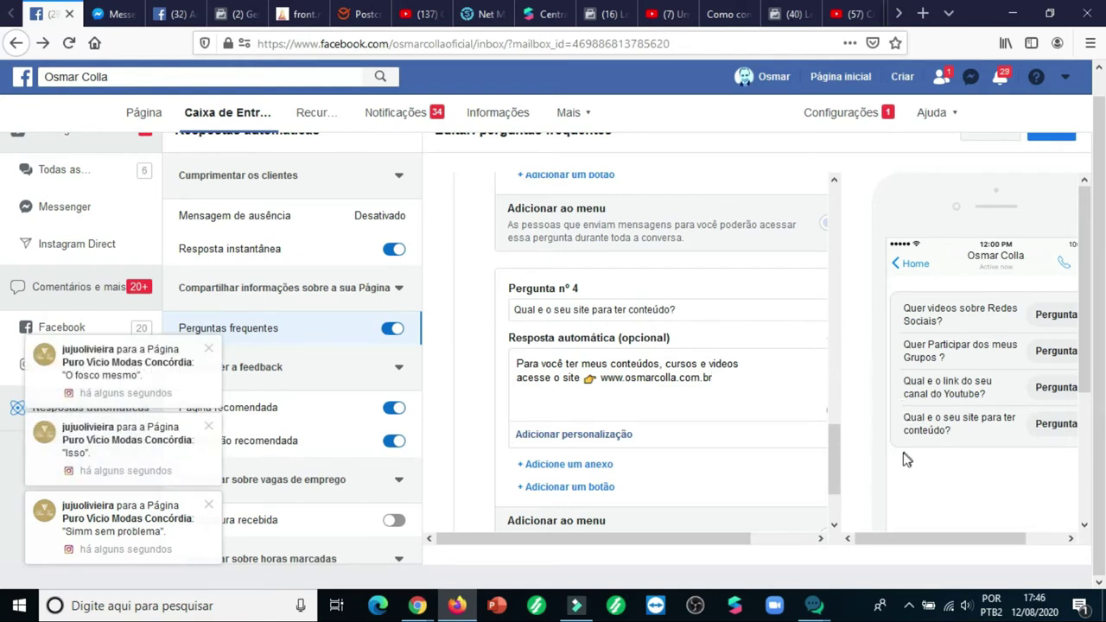
Step: Save the edited frequently asked questions and review them in the phone preview
{"action": "scroll", "coordinate": [909, 450], "scroll_direction": "up", "scroll_amount": 1}
{"action": "scroll", "coordinate": [910, 449], "scroll_direction": "up", "scroll_amount": 1}
{"action": "left_click", "coordinate": [1053, 153]}
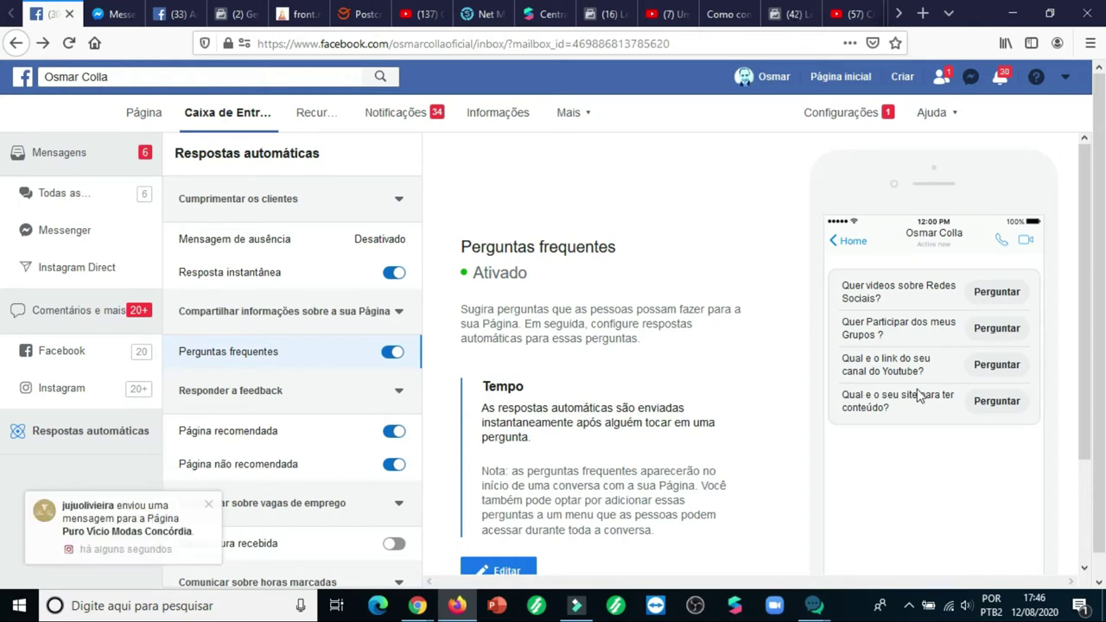
{"action": "scroll", "coordinate": [568, 346], "scroll_direction": "down", "scroll_amount": 3}
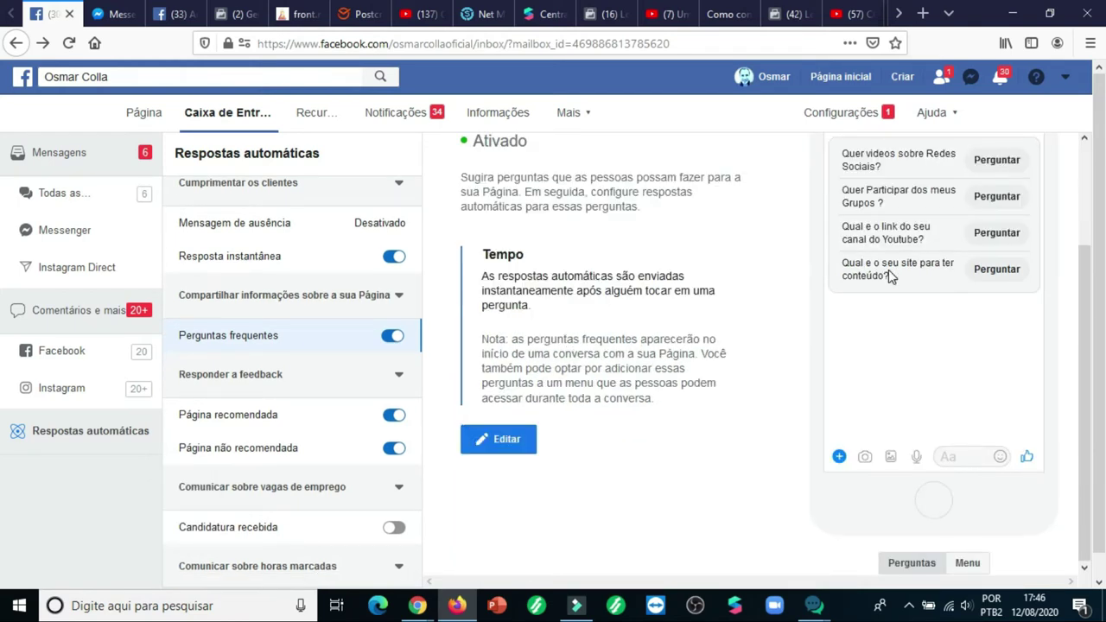
{"action": "scroll", "coordinate": [888, 269], "scroll_direction": "up", "scroll_amount": 3}
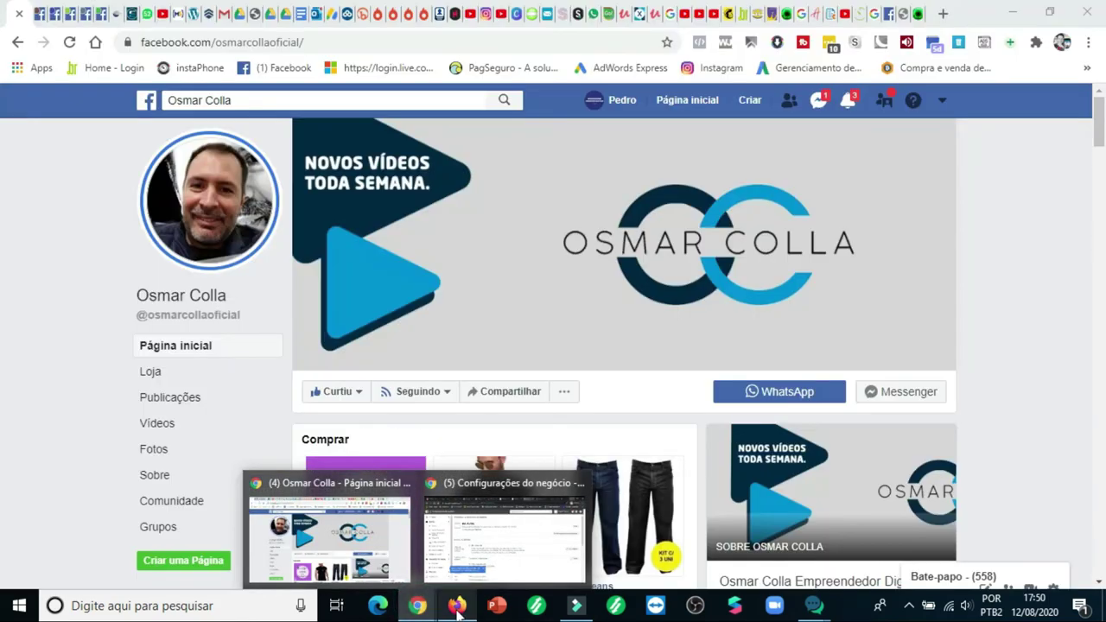
Step: Switch to the Chrome window with the public Facebook Page and open a Messenger chat with the Page to check its suggested questions
{"action": "left_click", "coordinate": [457, 606]}
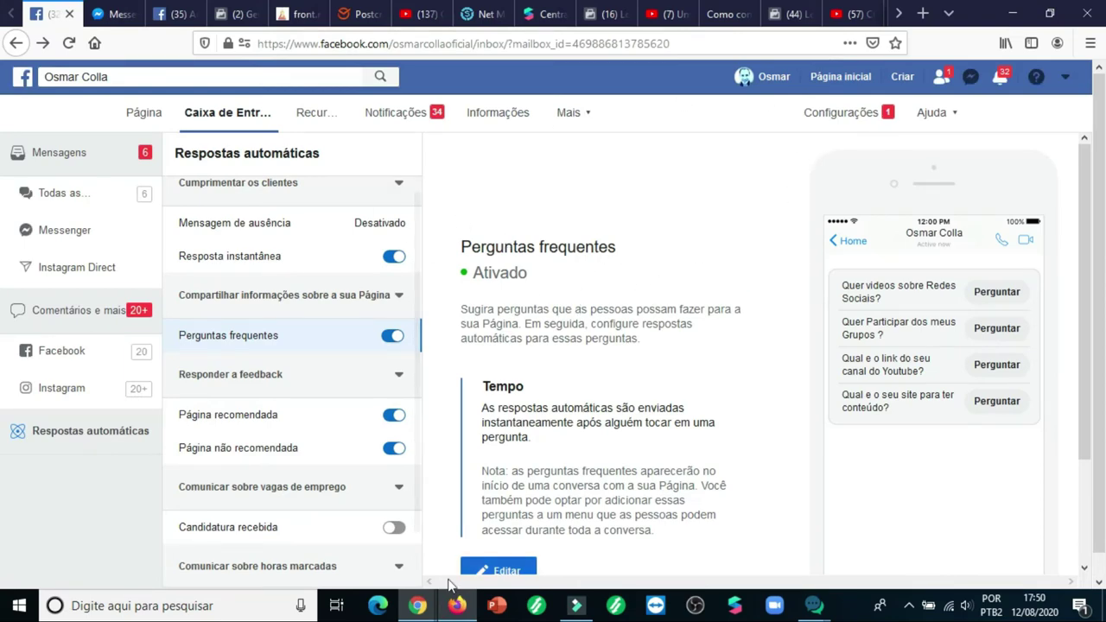
{"action": "mouse_move", "coordinate": [417, 605]}
{"action": "left_click", "coordinate": [343, 537]}
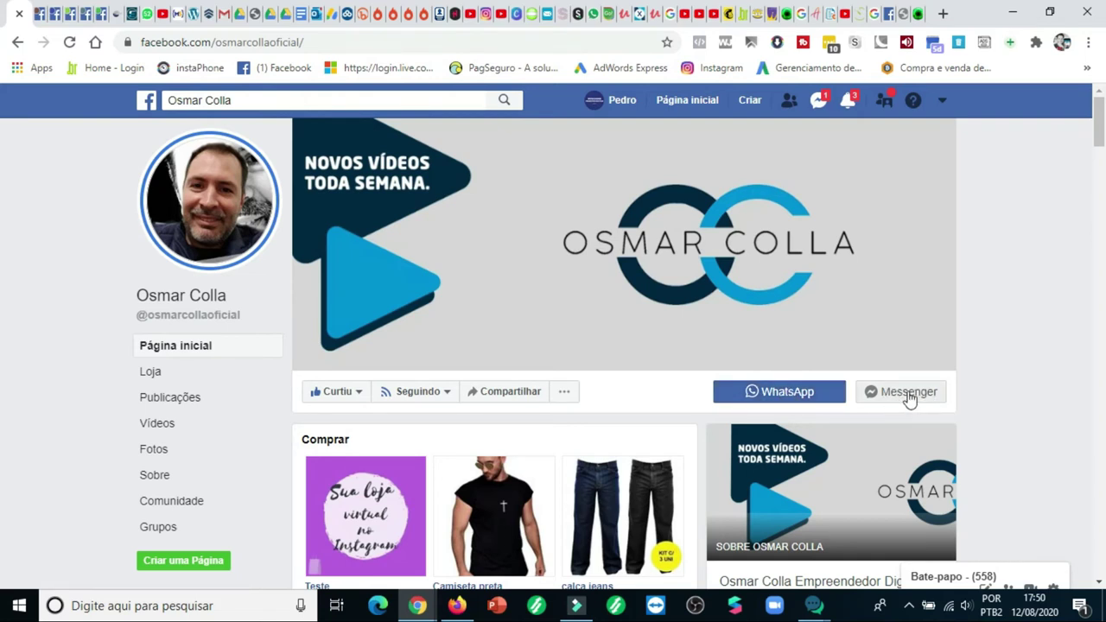
{"action": "scroll", "coordinate": [914, 252], "scroll_direction": "down", "scroll_amount": 1}
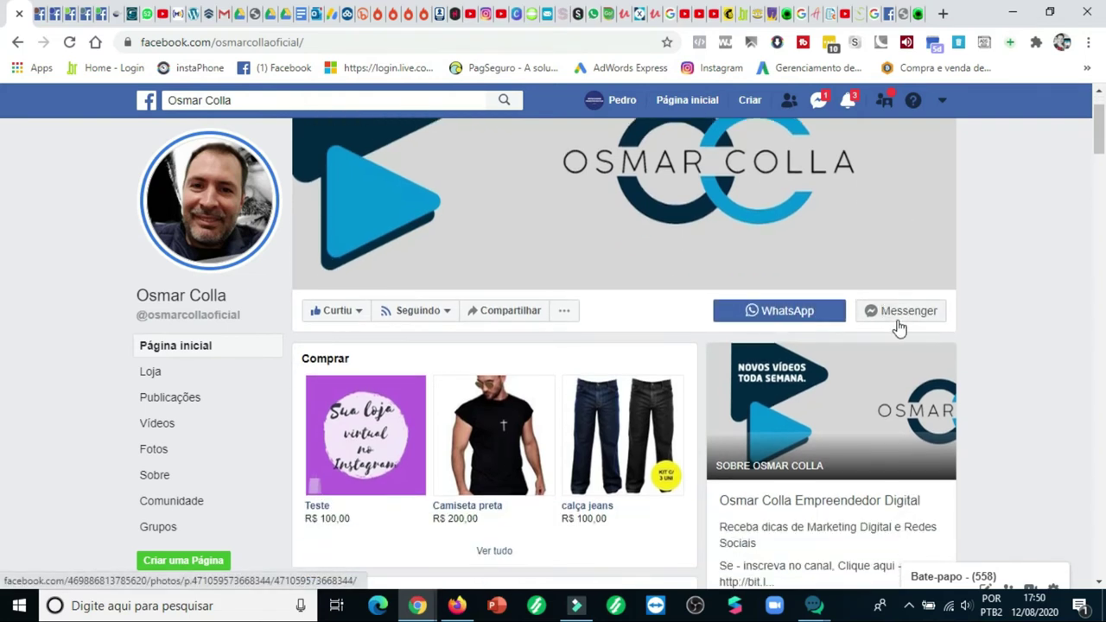
{"action": "left_click", "coordinate": [911, 312]}
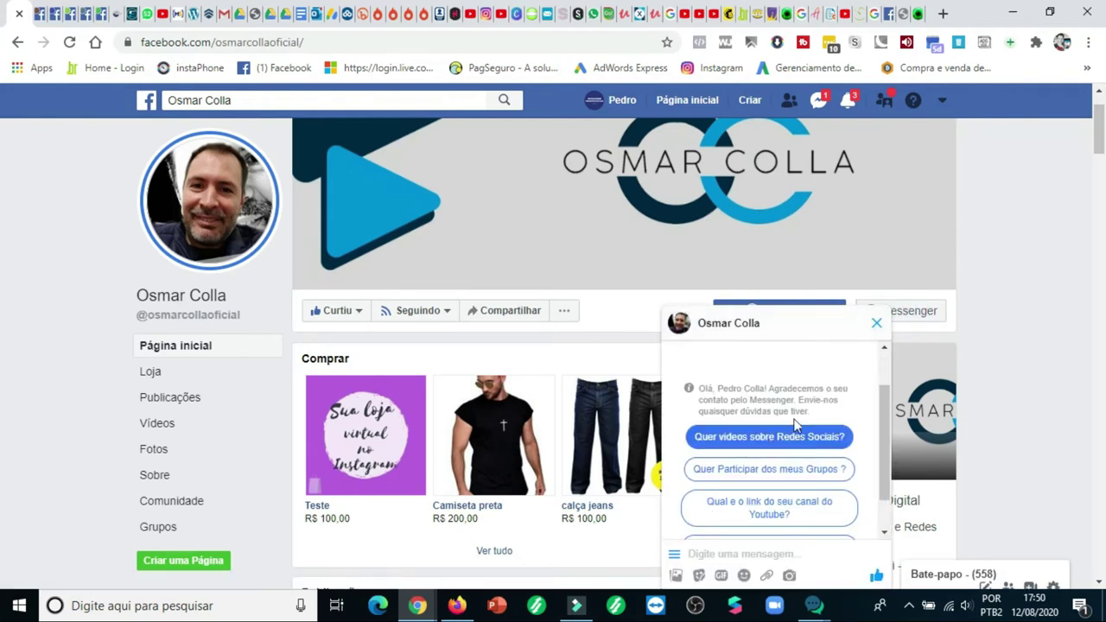